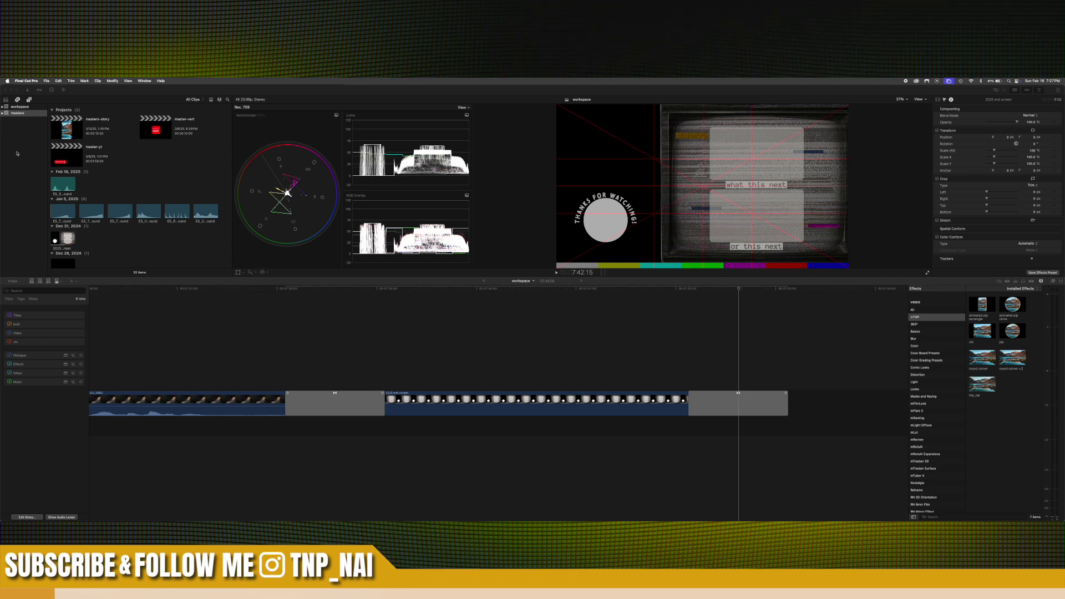
# Copy the current library into a new 'fcp settings' library with original, optimized and proxy media
pyautogui.click(47, 80)
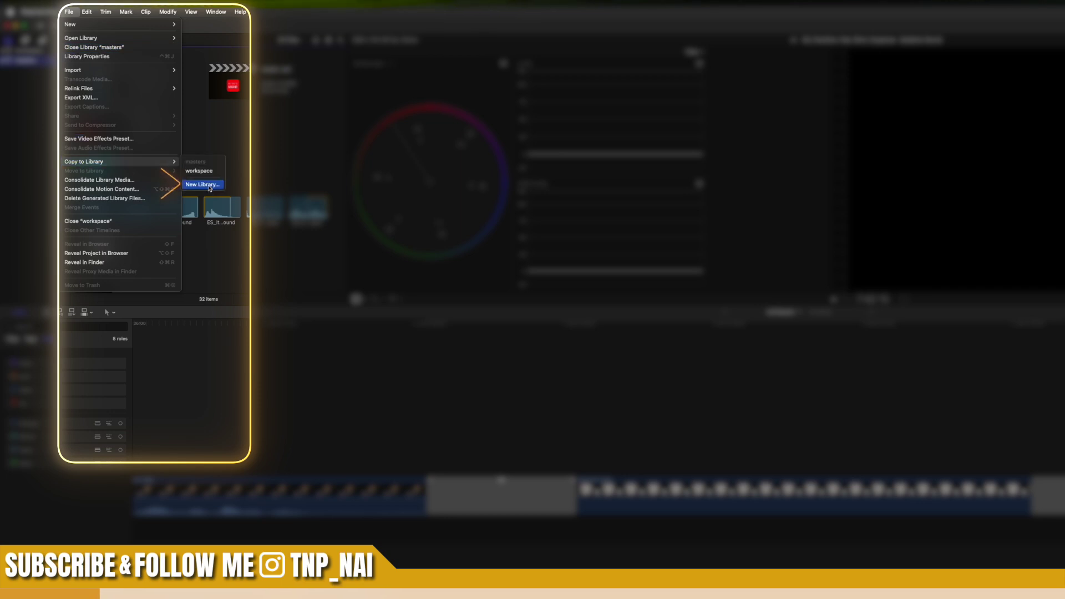
pyautogui.click(203, 184)
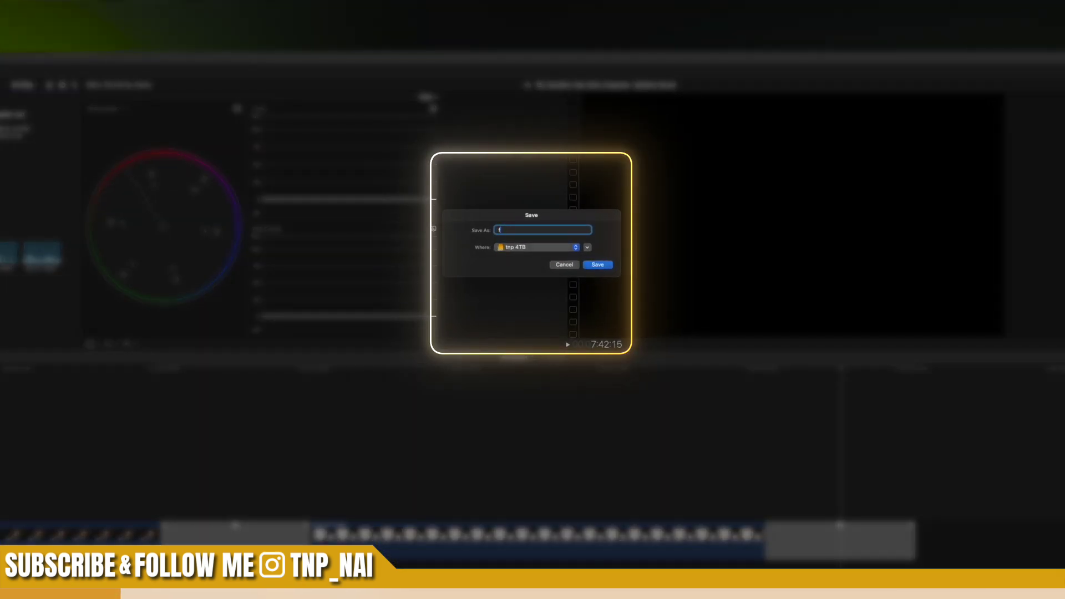
pyautogui.write('fcp settings')
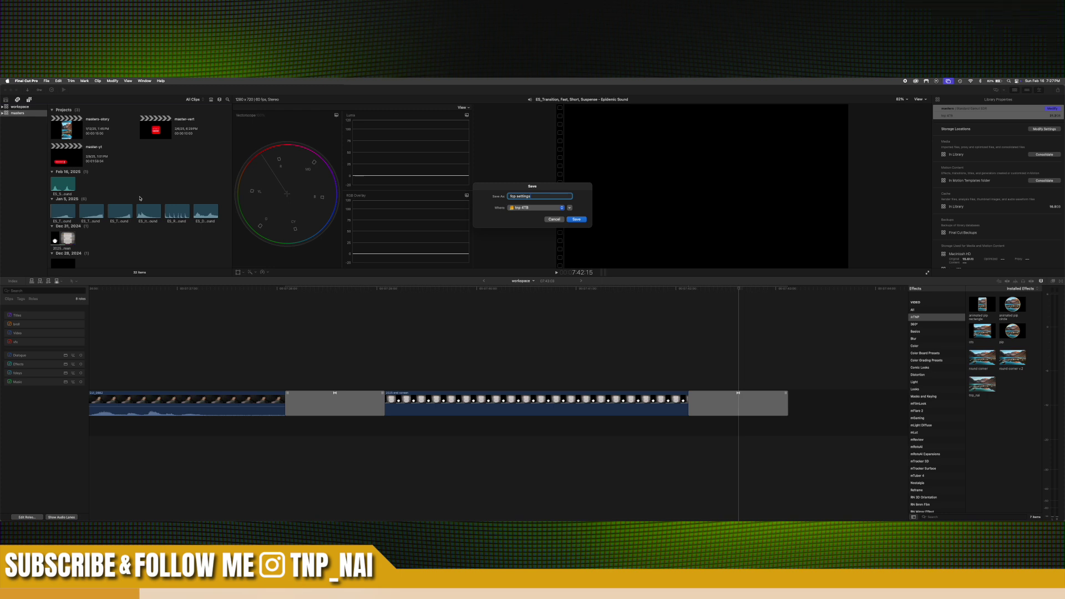
pyautogui.press('Return')
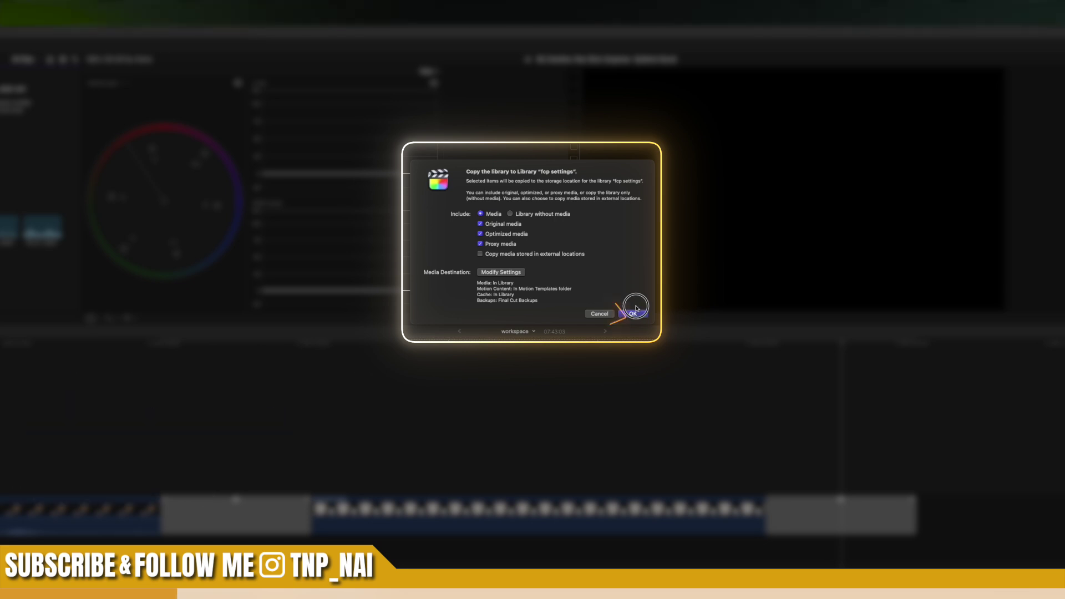
pyautogui.click(634, 315)
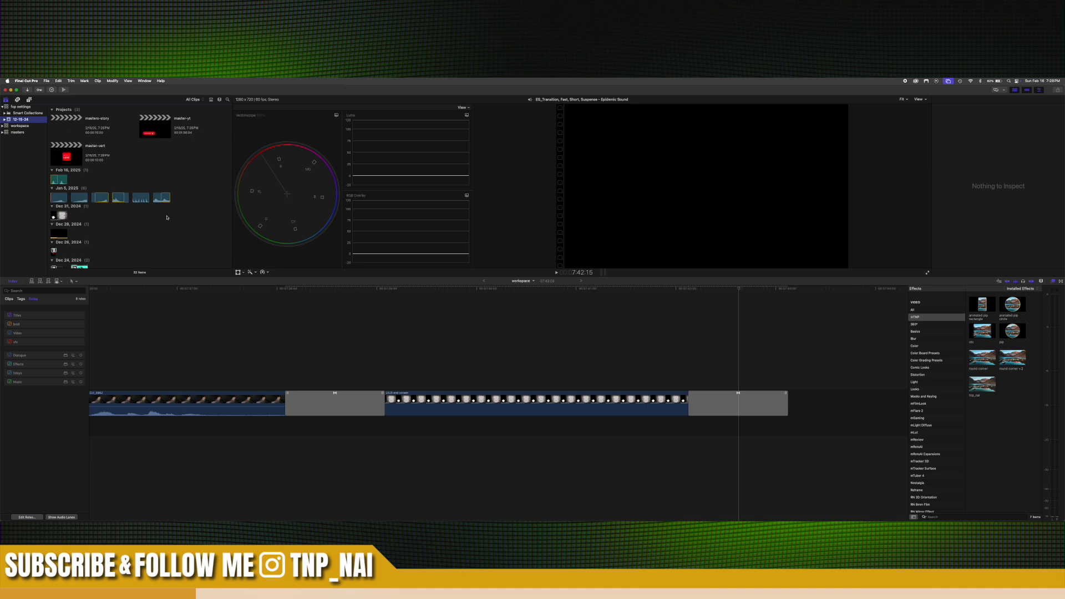
# Open master-yt and duplicate it as a project named 'fcp settings'
pyautogui.doubleClick(154, 129)
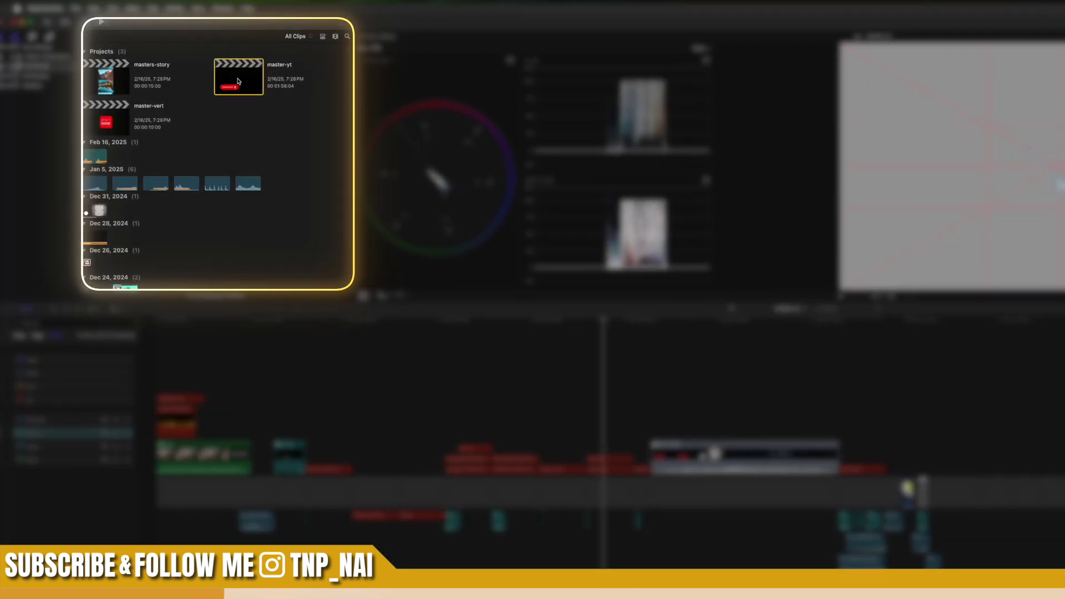
pyautogui.rightClick(238, 81)
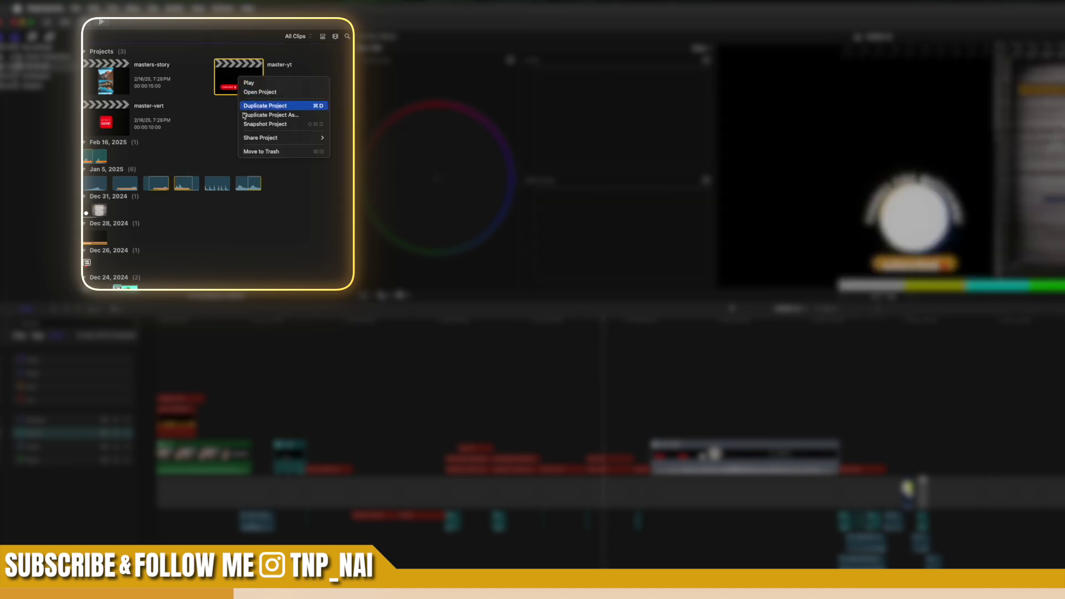
pyautogui.click(244, 107)
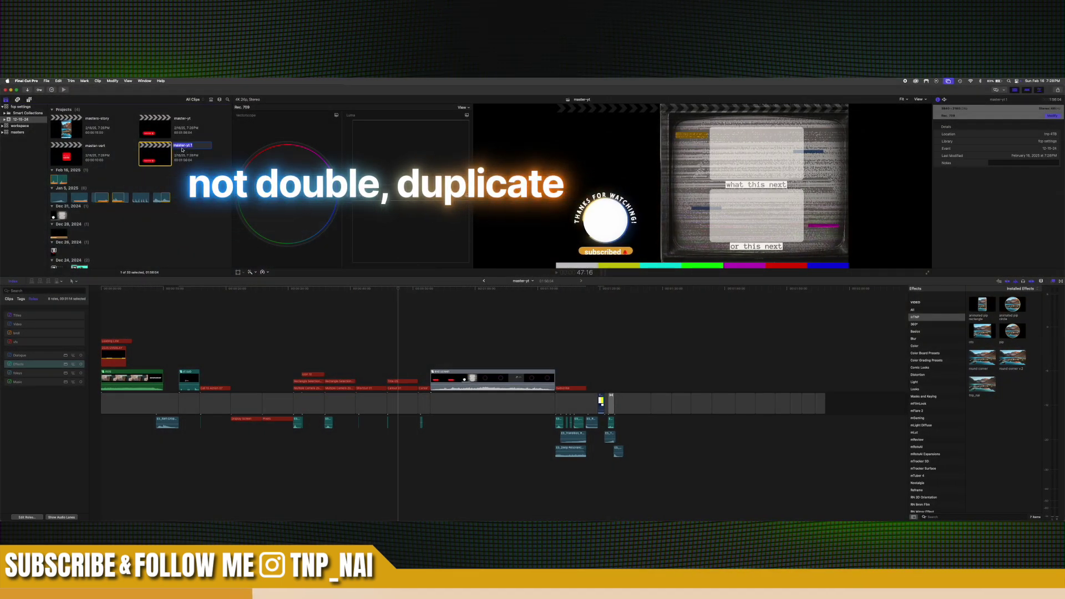
pyautogui.write('fcp settings')
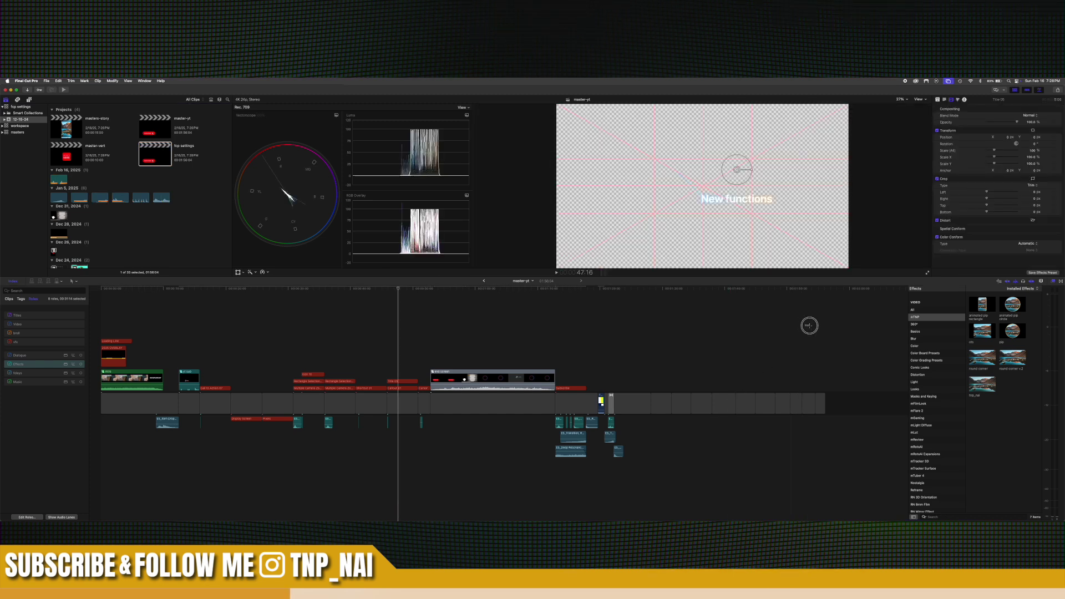
# Select every clip in the master-yt timeline and delete them
pyautogui.moveTo(810, 326); pyautogui.dragTo(746, 480)
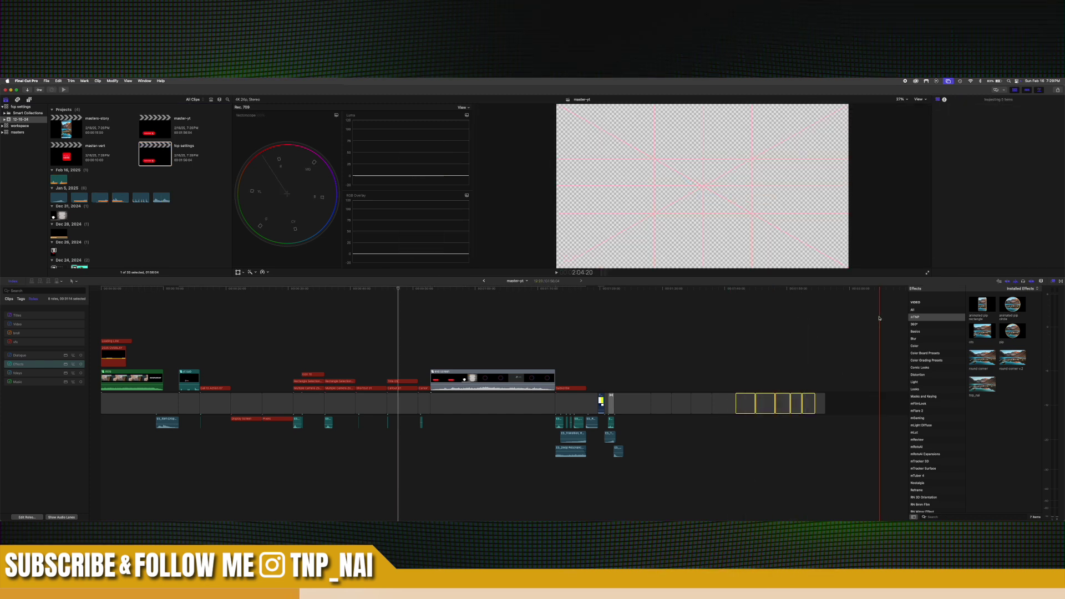
pyautogui.moveTo(877, 319); pyautogui.dragTo(46, 463)
pyautogui.press('Delete')
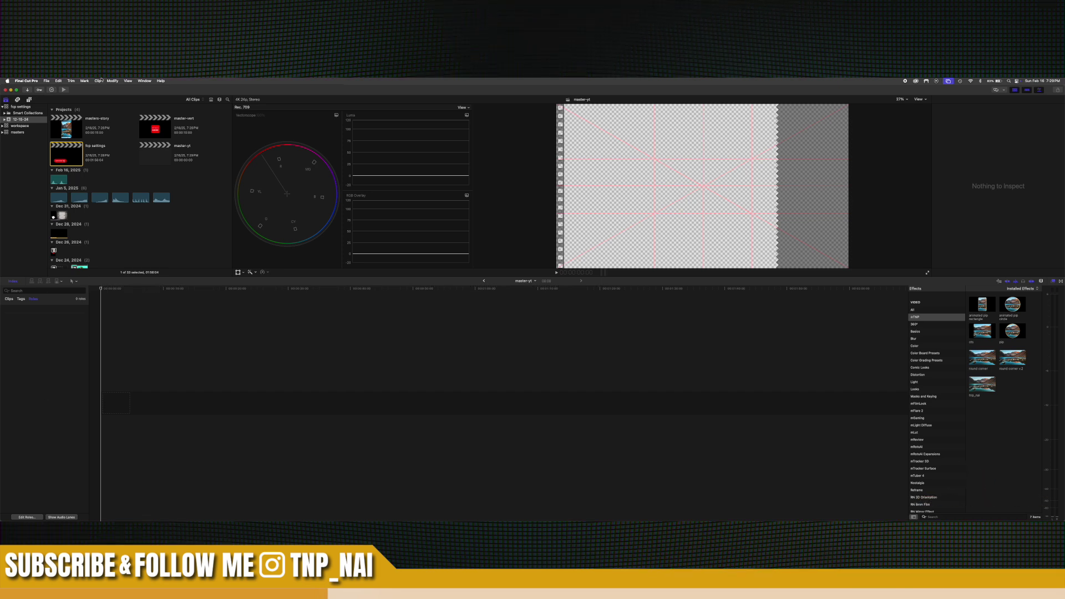
pyautogui.click(46, 81)
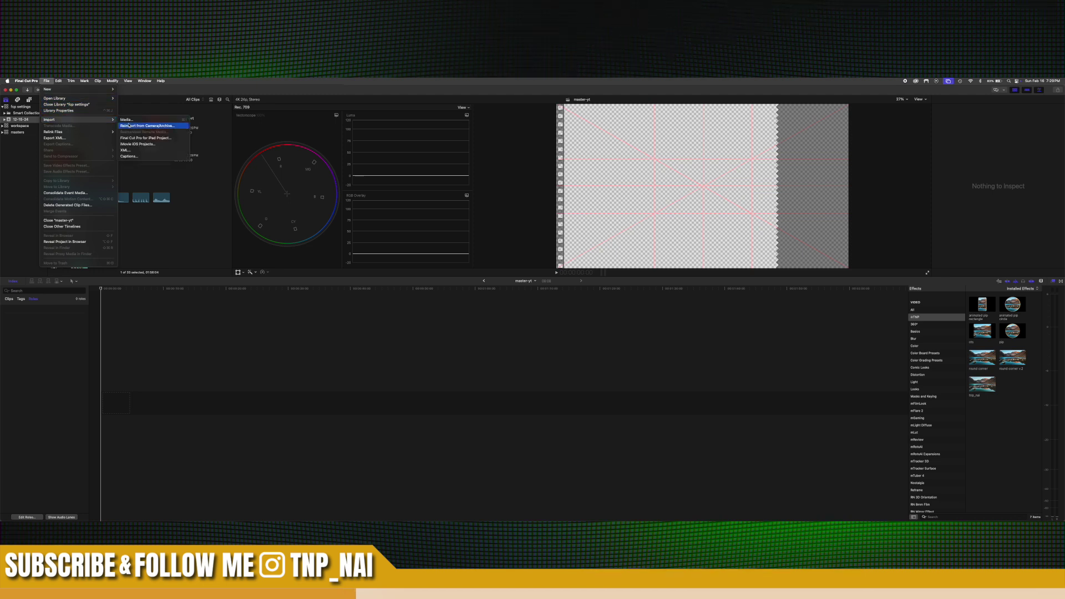
# Import the fcp settings footage folder from the tnp 4TB drive into the event
pyautogui.click(127, 120)
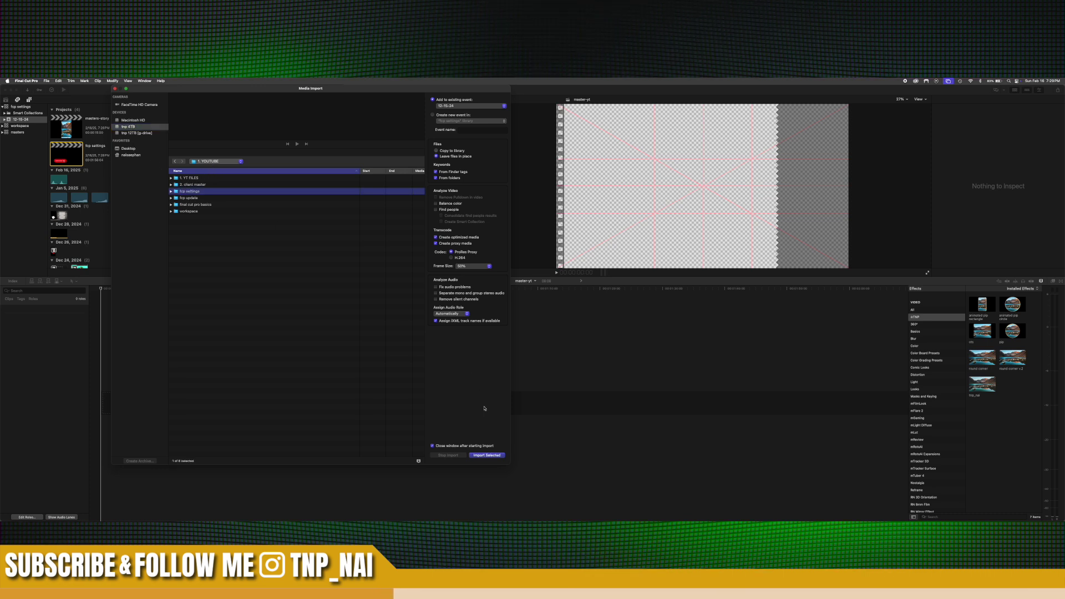
pyautogui.click(478, 455)
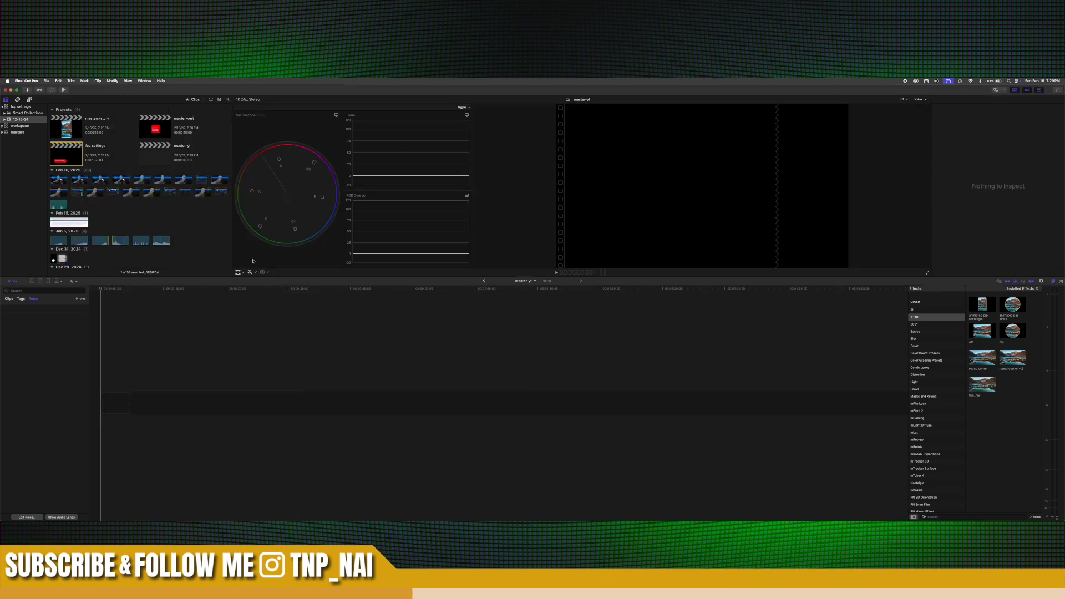
# Apply the nai workspace, enlarge browser clip thumbnails, and select the 19 imported clips
pyautogui.click(145, 81)
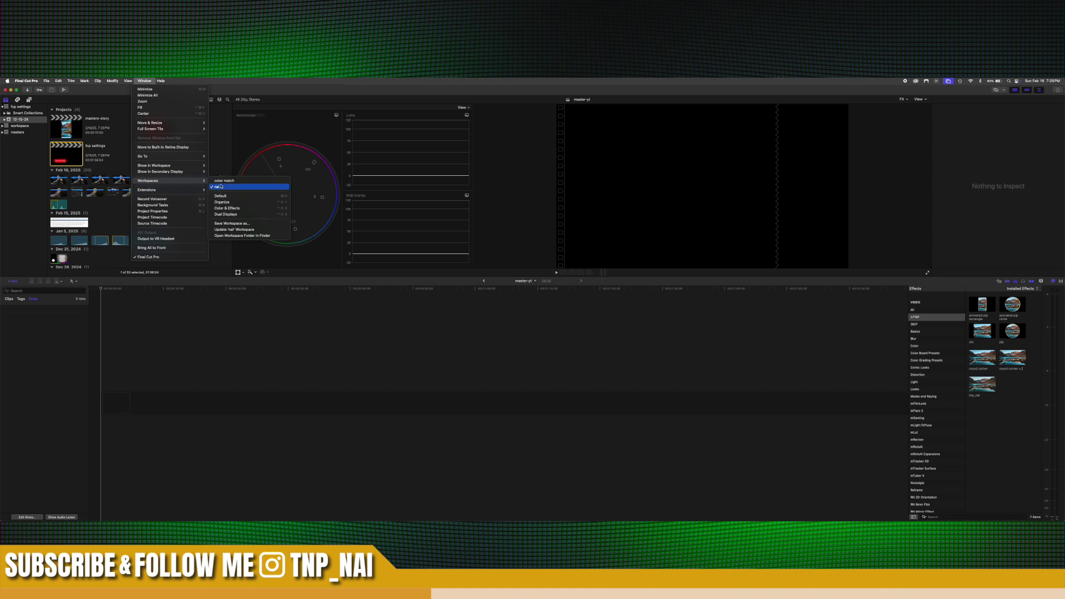
pyautogui.click(220, 186)
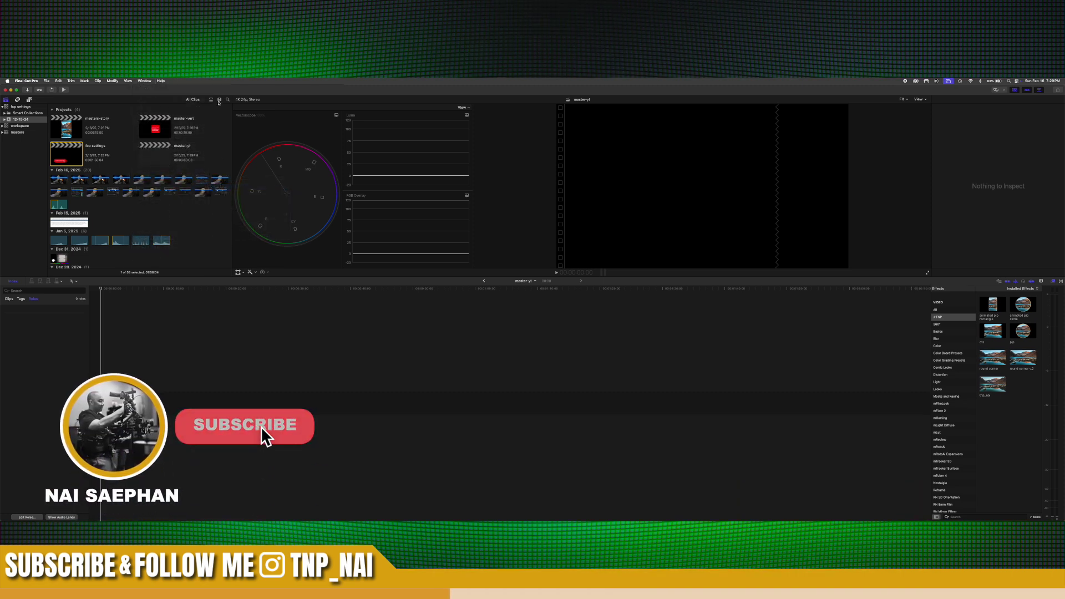
pyautogui.click(219, 100)
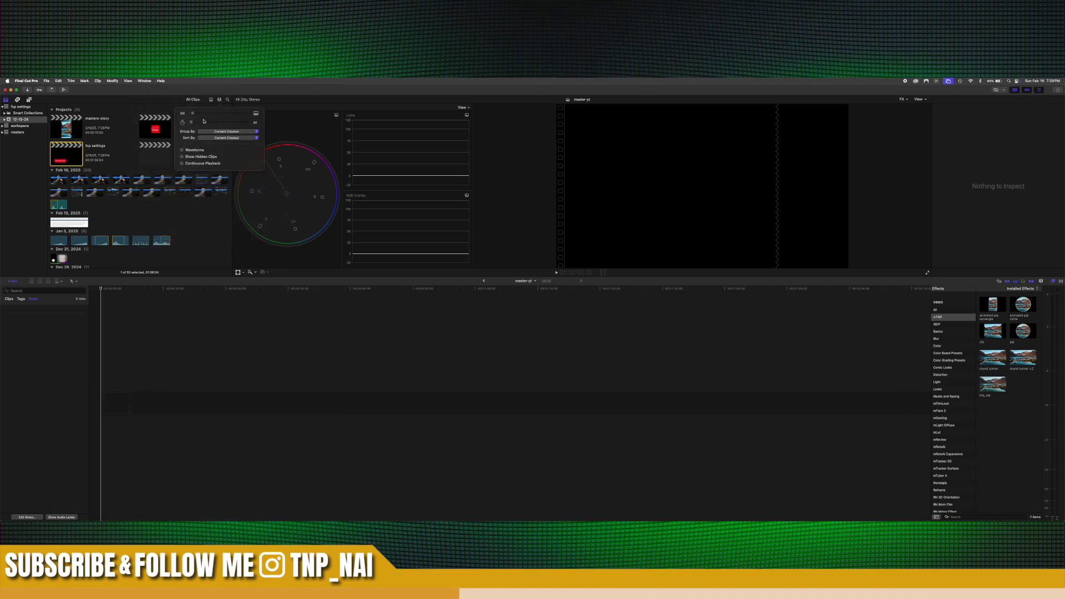
pyautogui.click(202, 115)
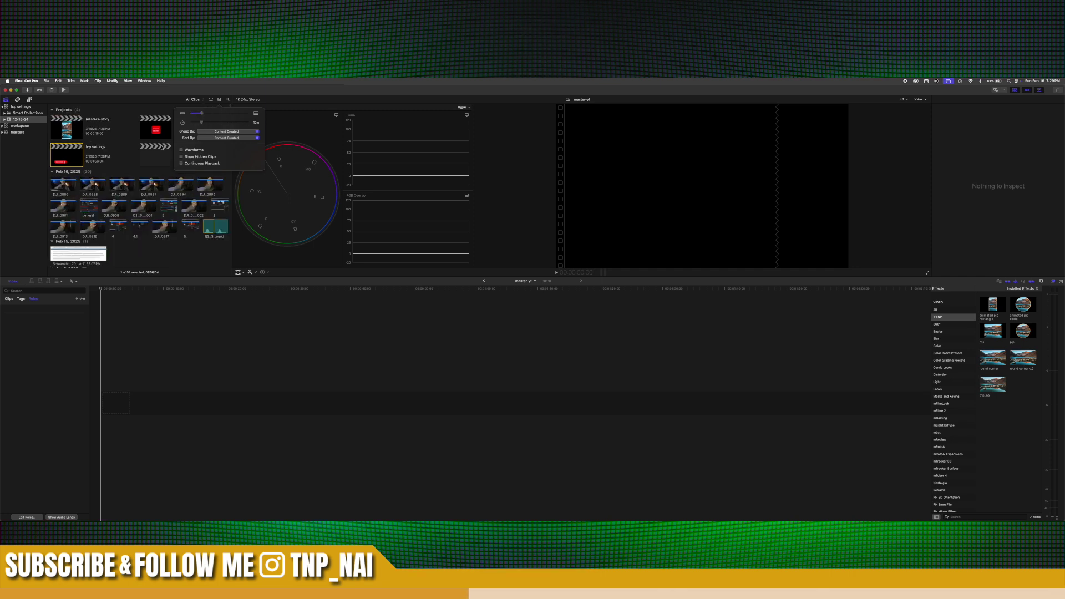
pyautogui.click(125, 163)
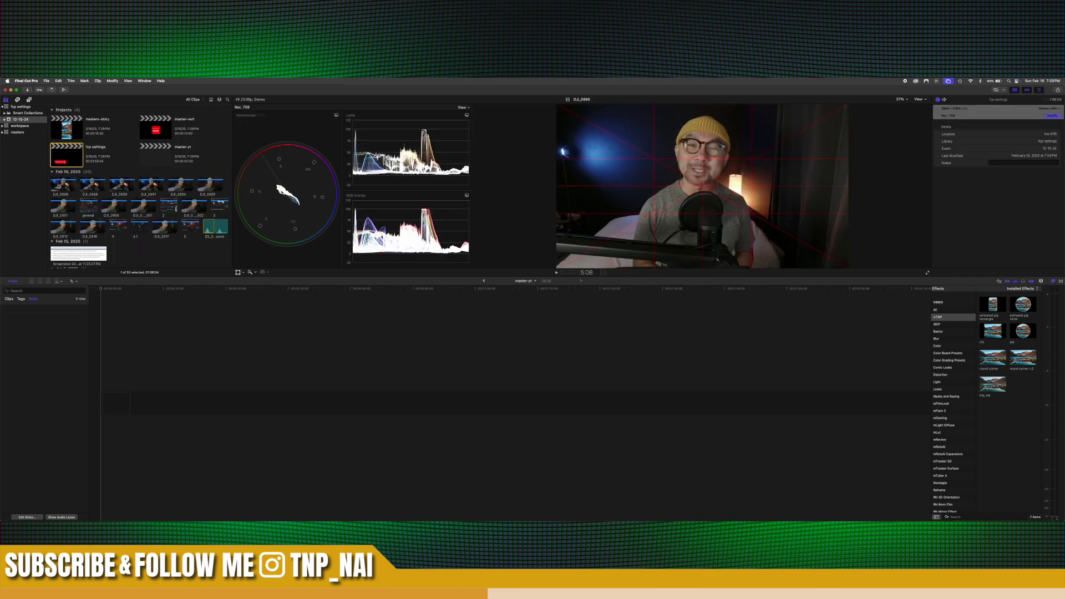
pyautogui.keyDown('shift'); pyautogui.click(191, 226); pyautogui.keyUp('shift')
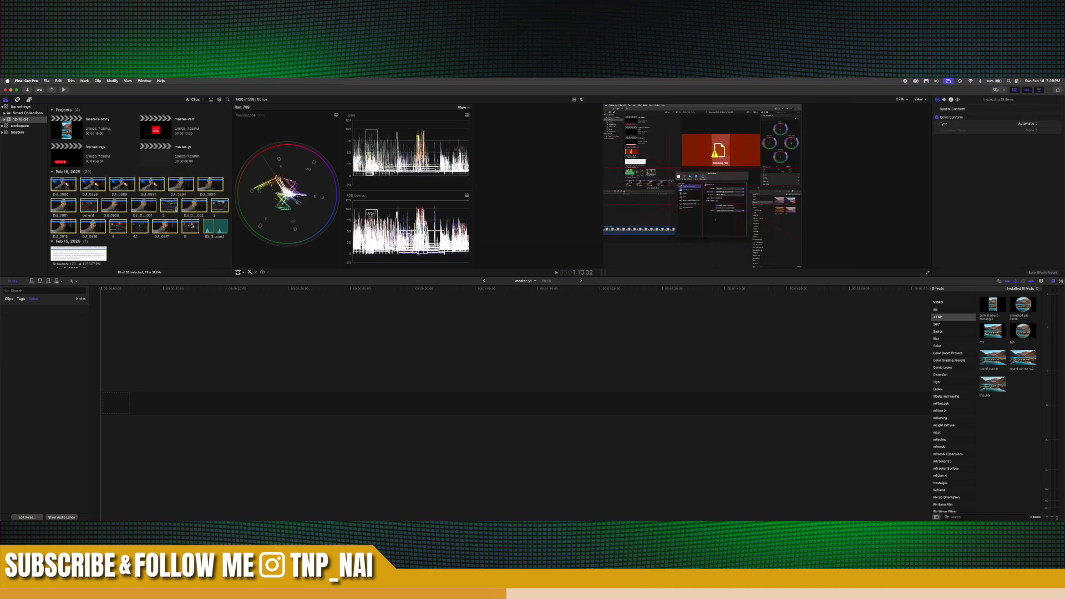
pyautogui.press('e')
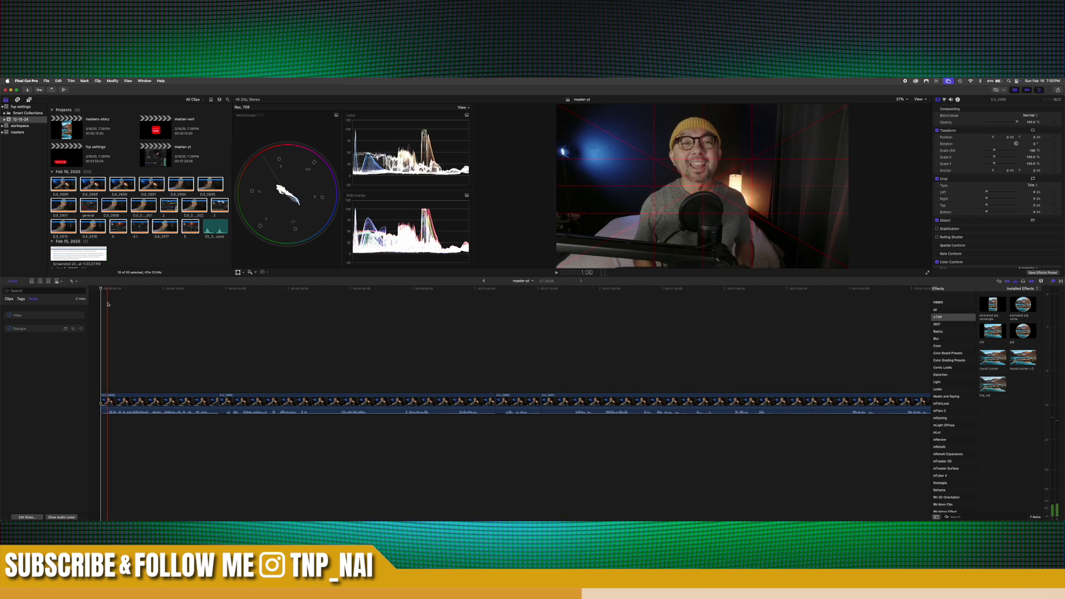
pyautogui.click(109, 304)
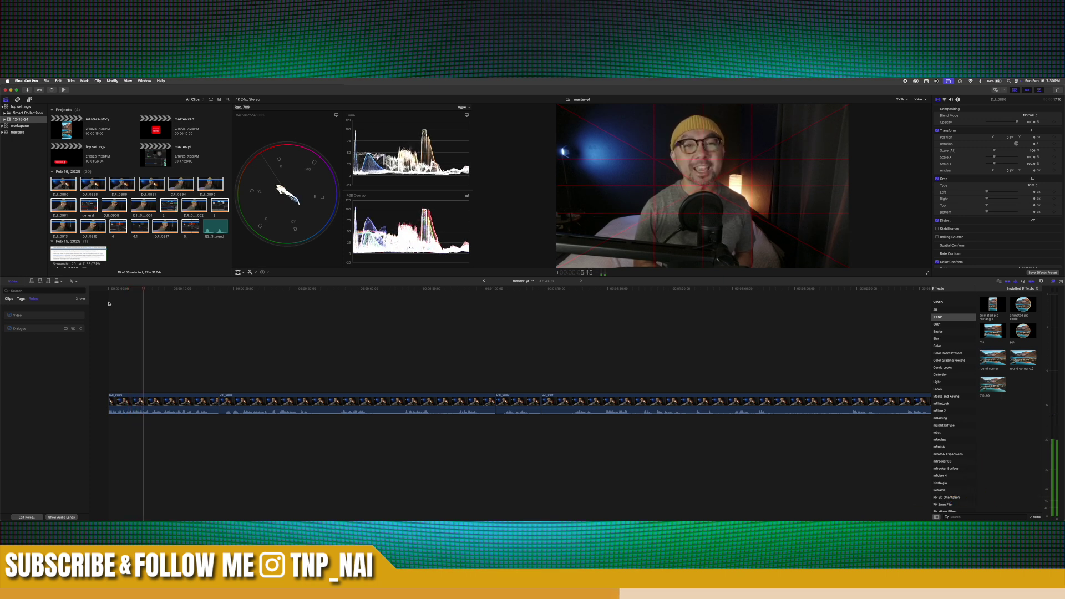
pyautogui.press('super+equal')
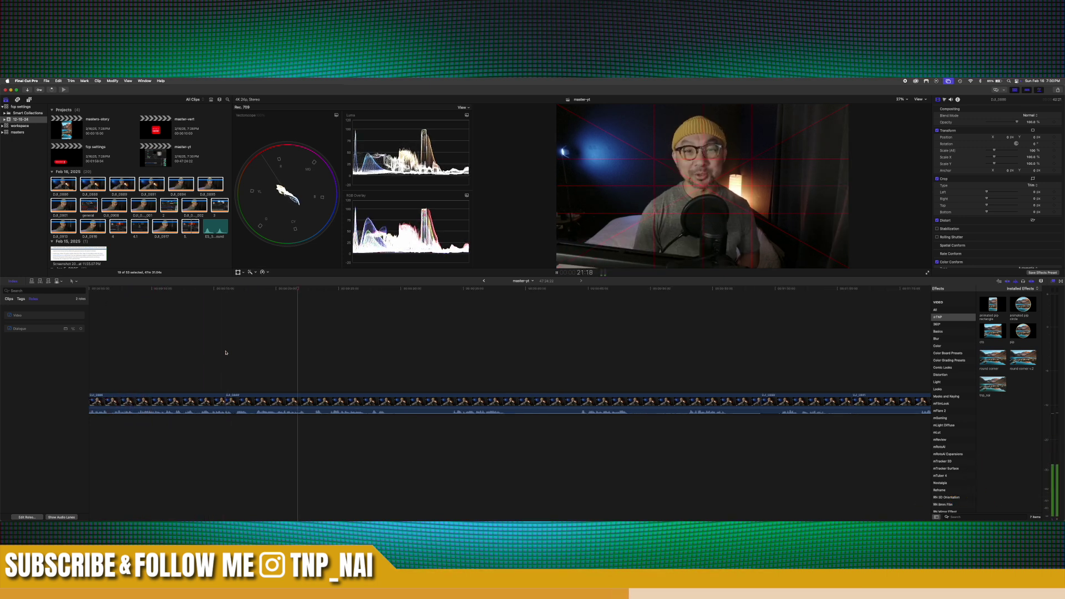
pyautogui.click(435, 406)
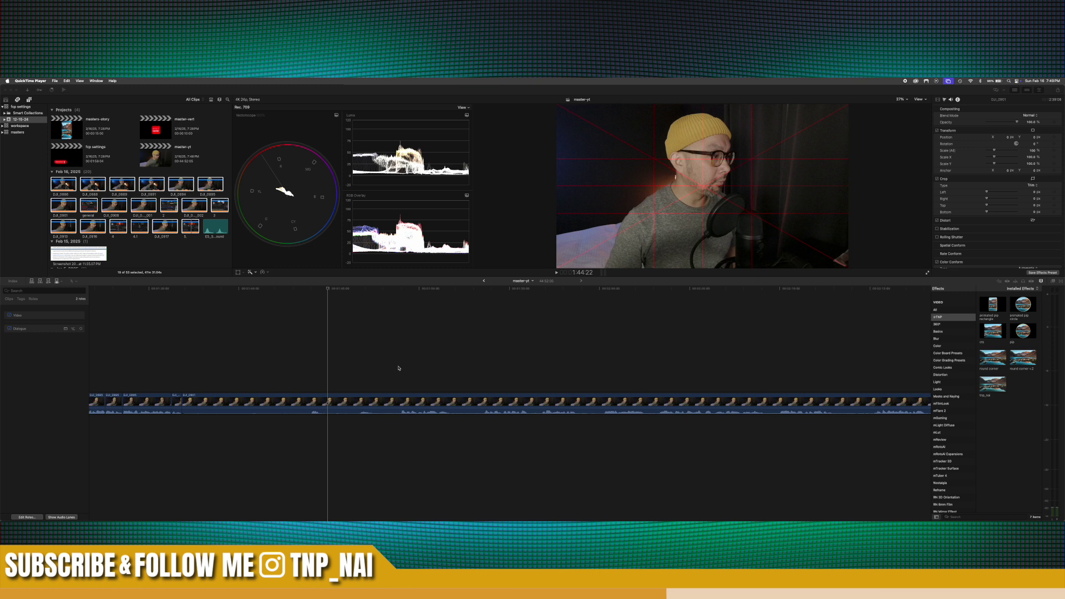
# Lift the general clip above the storyline as a connected clip
pyautogui.click(400, 365)
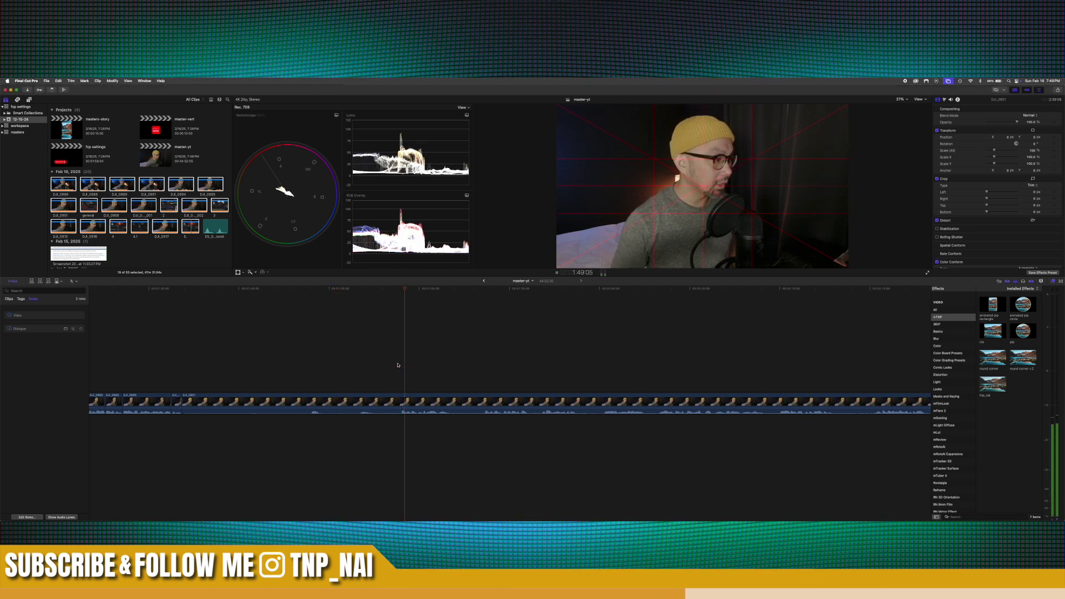
pyautogui.hotkey('shift', 'z')
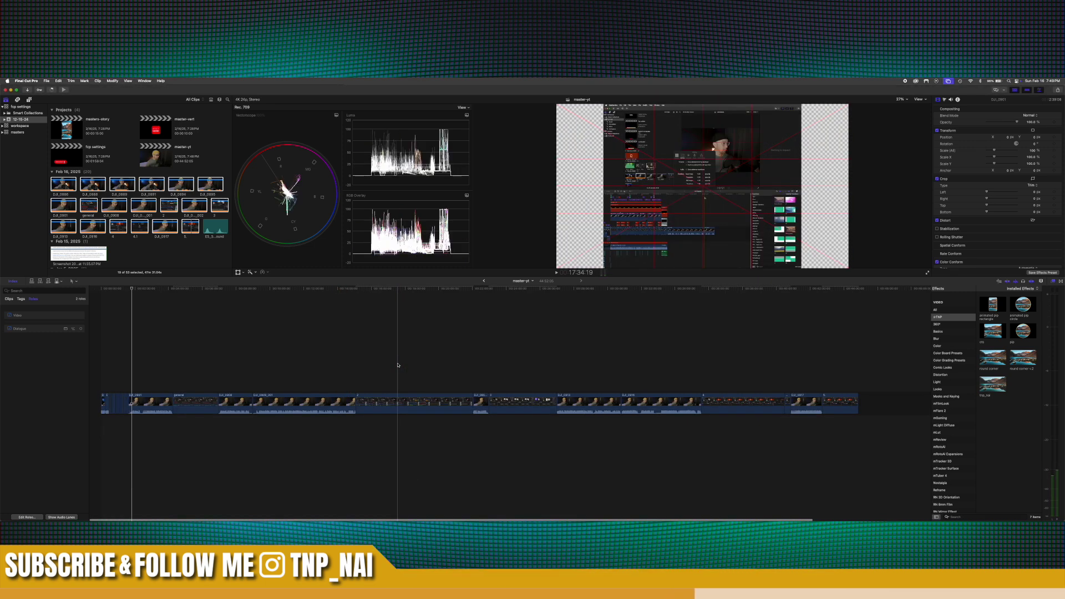
pyautogui.moveTo(190, 400); pyautogui.dragTo(152, 381)
pyautogui.press('super+7')
pyautogui.press('super+equal')
pyautogui.press('super+equal')
pyautogui.press('super+equal')
pyautogui.press('super+equal')
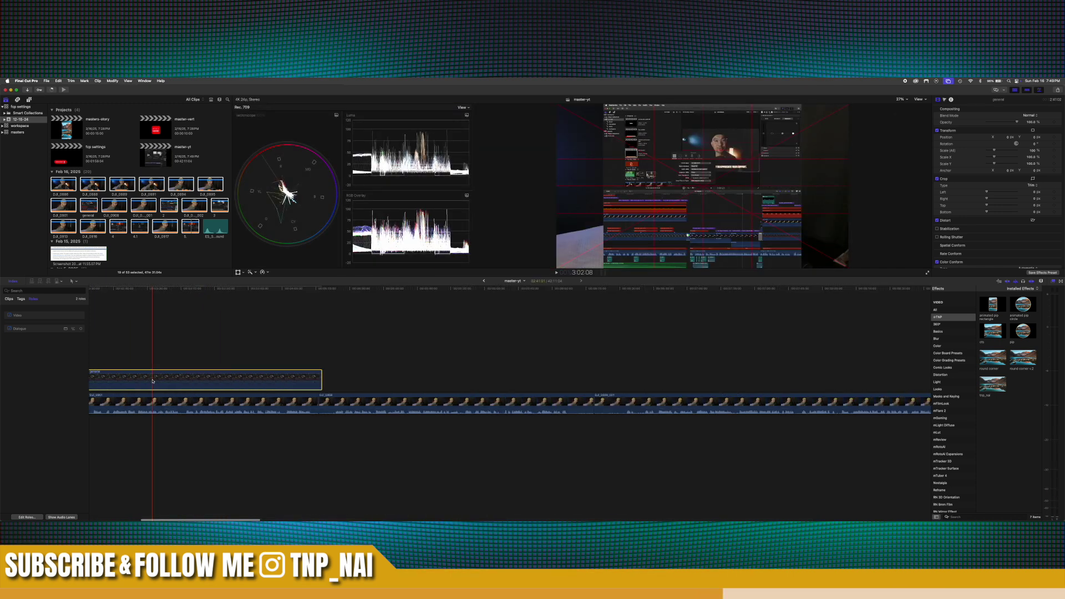
# Play back the overlap, add a marker on DJI_0901, and select the general clip
pyautogui.press('space')
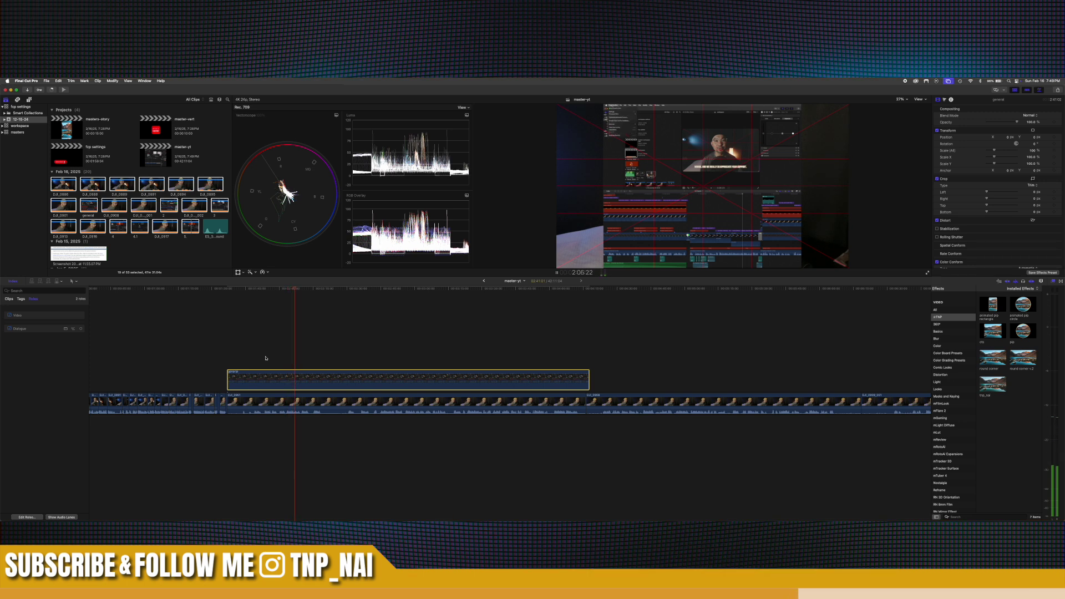
pyautogui.press('space')
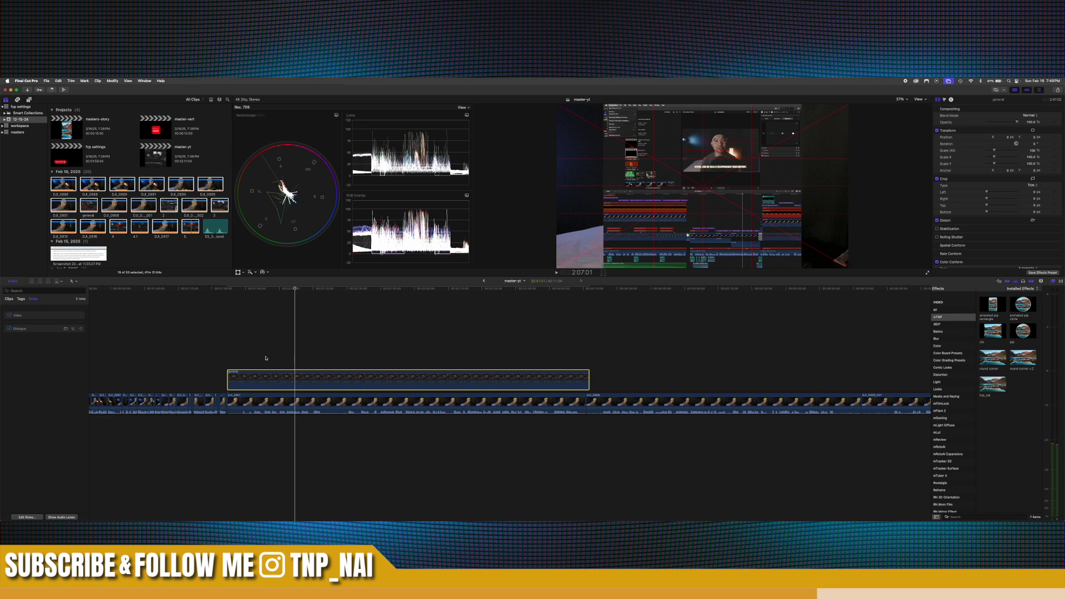
pyautogui.press('s')
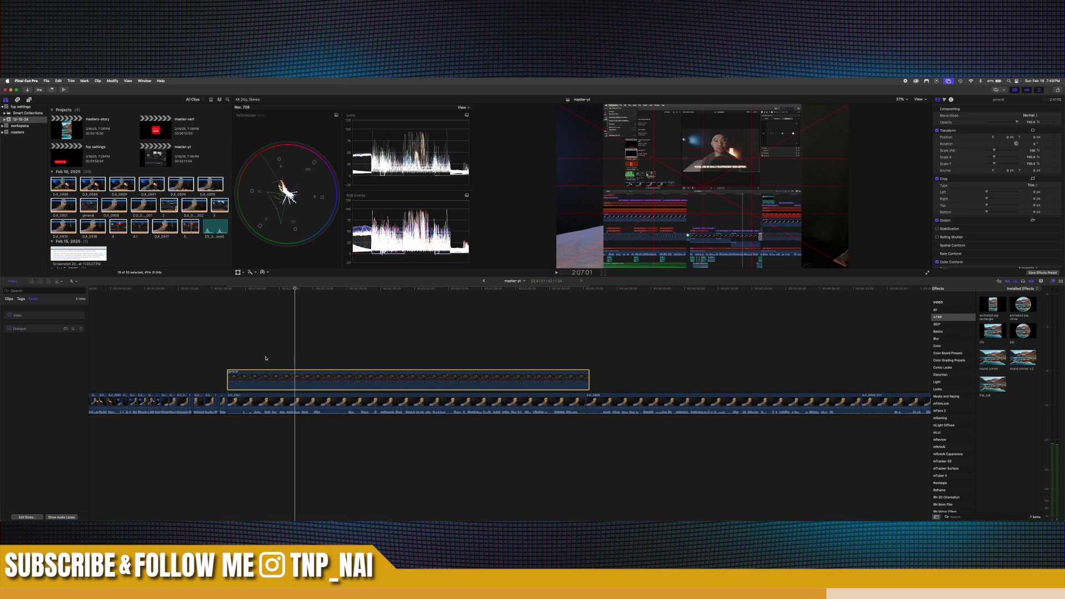
pyautogui.press('space')
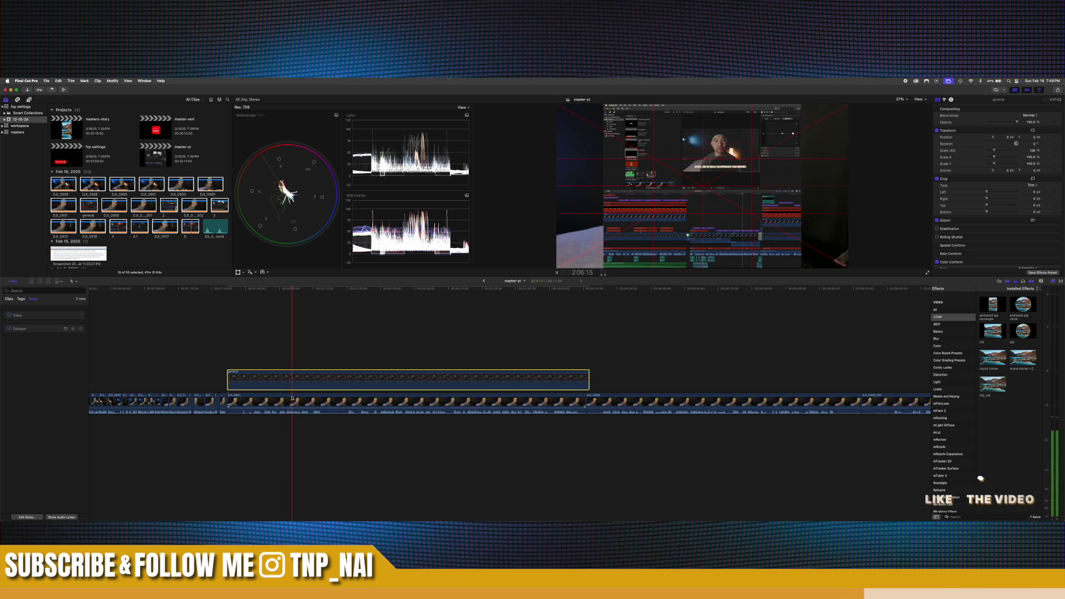
pyautogui.press('space')
pyautogui.click(294, 401)
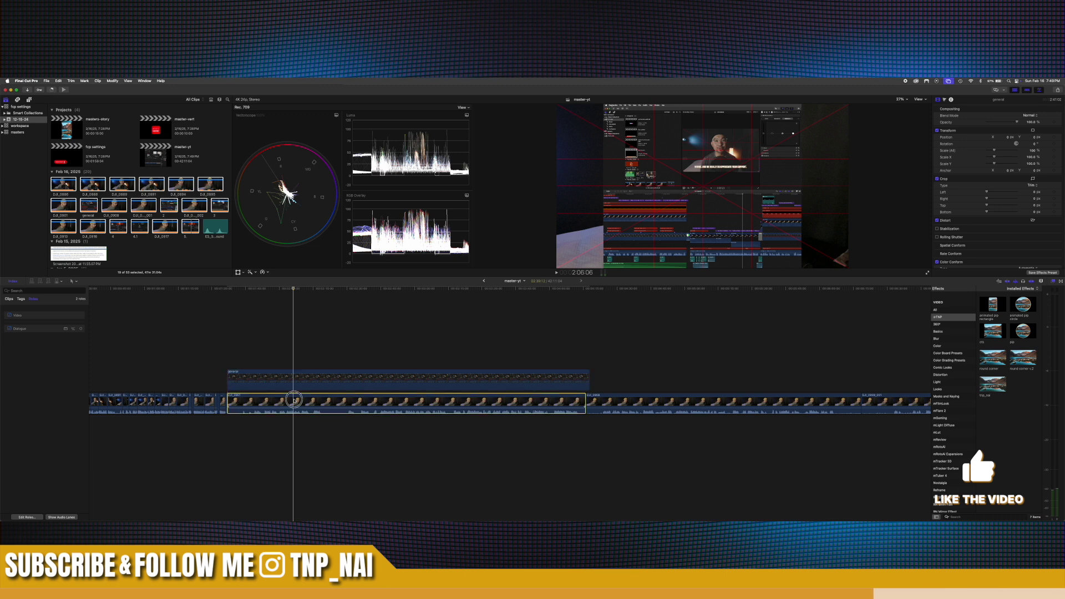
pyautogui.press('m')
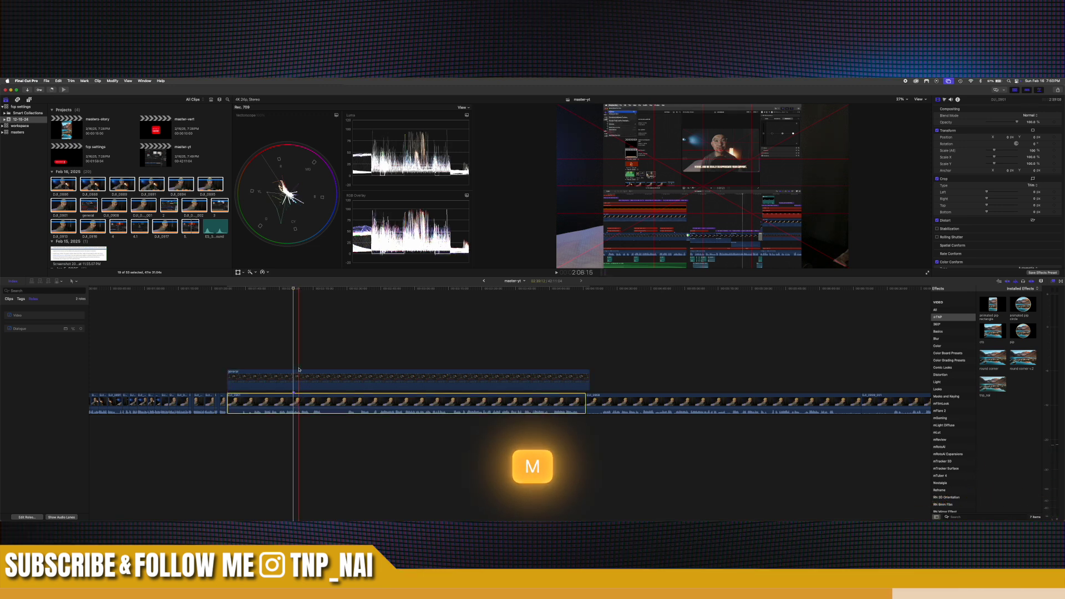
pyautogui.click(299, 369)
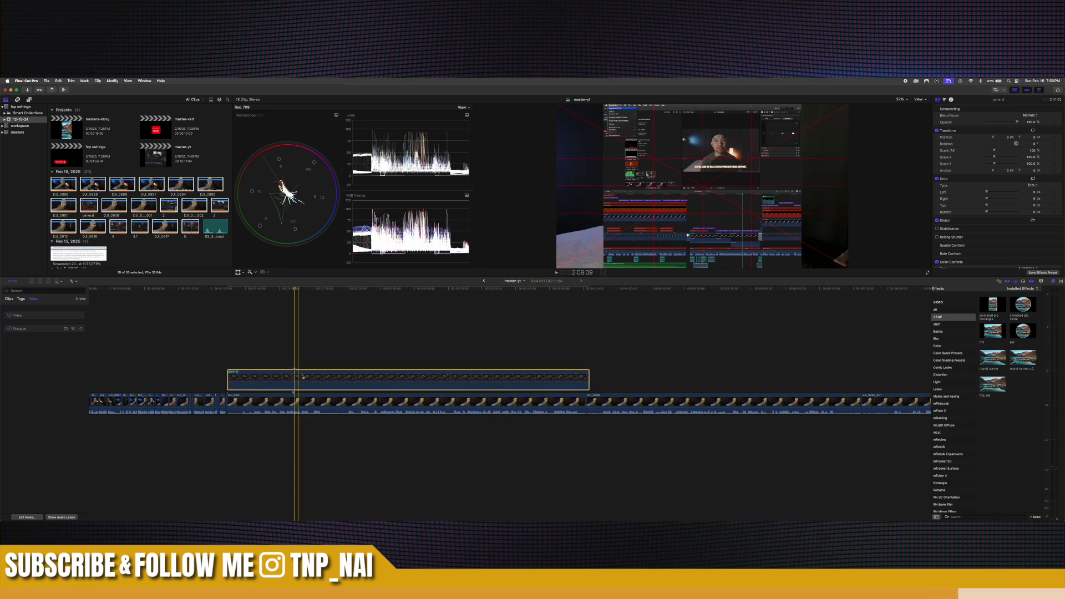
# Shift the connected general clip nine frames earlier (-00:09)
pyautogui.moveTo(304, 377); pyautogui.dragTo(306, 376)
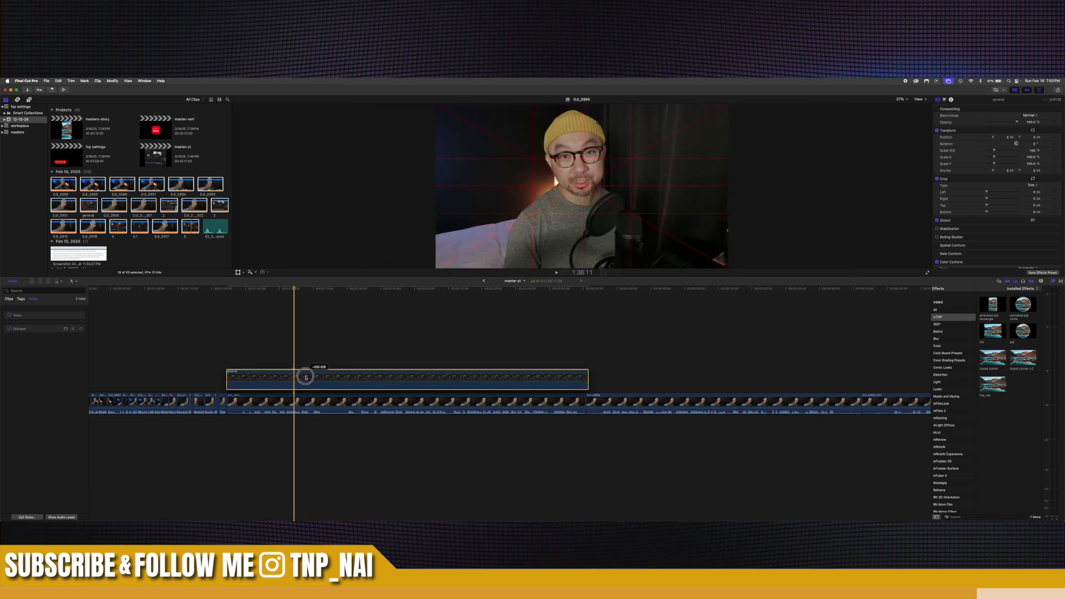
pyautogui.moveTo(305, 377); pyautogui.dragTo(305, 377)
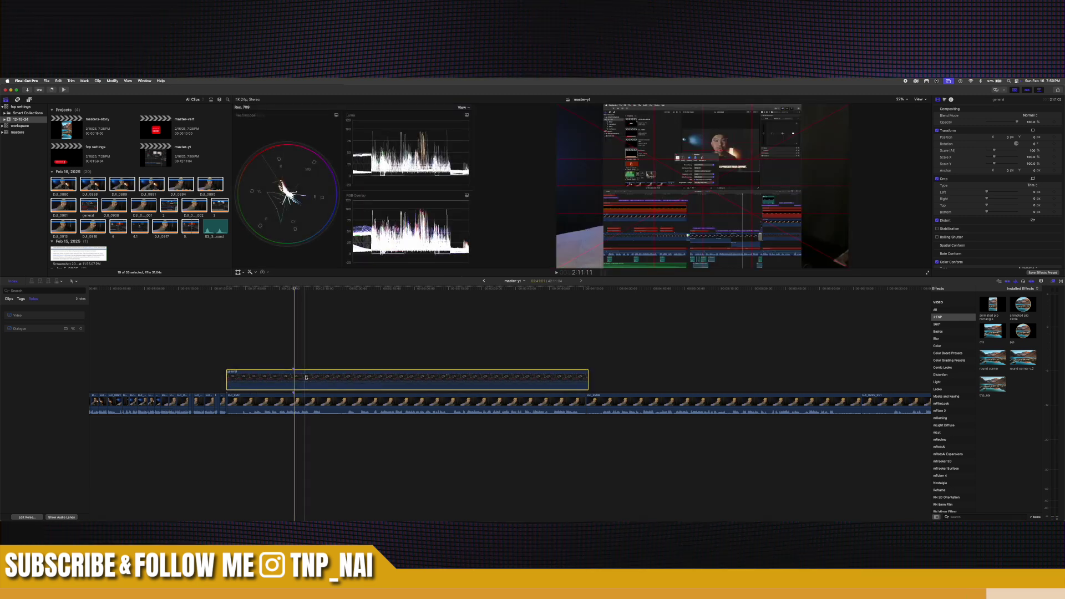
pyautogui.press('super+equal')
pyautogui.press('super+equal')
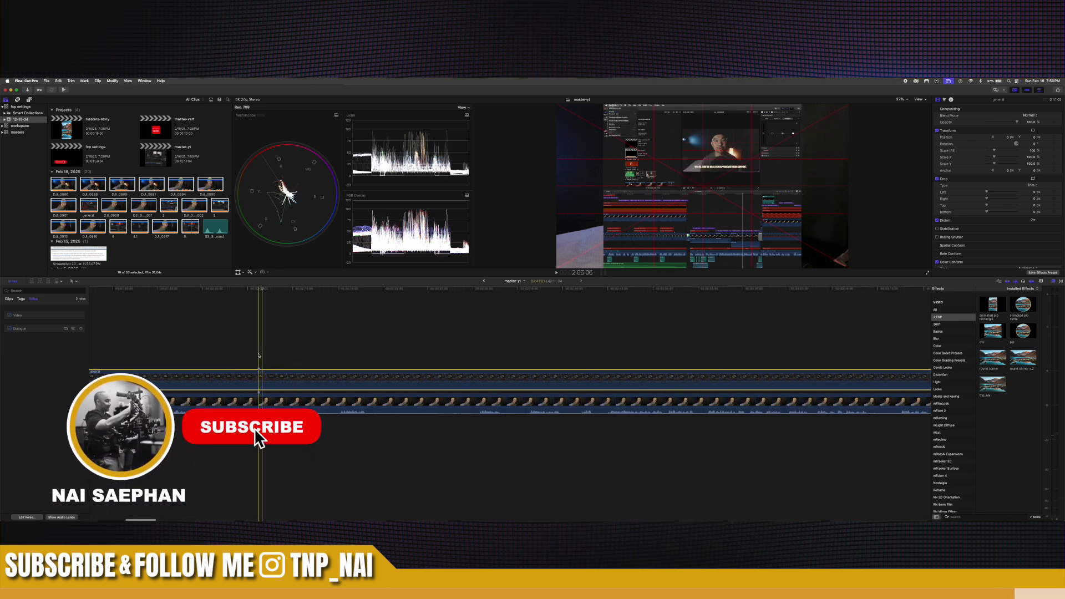
pyautogui.hscroll(-3, 258, 356)
pyautogui.press('super+minus')
pyautogui.press('super+minus')
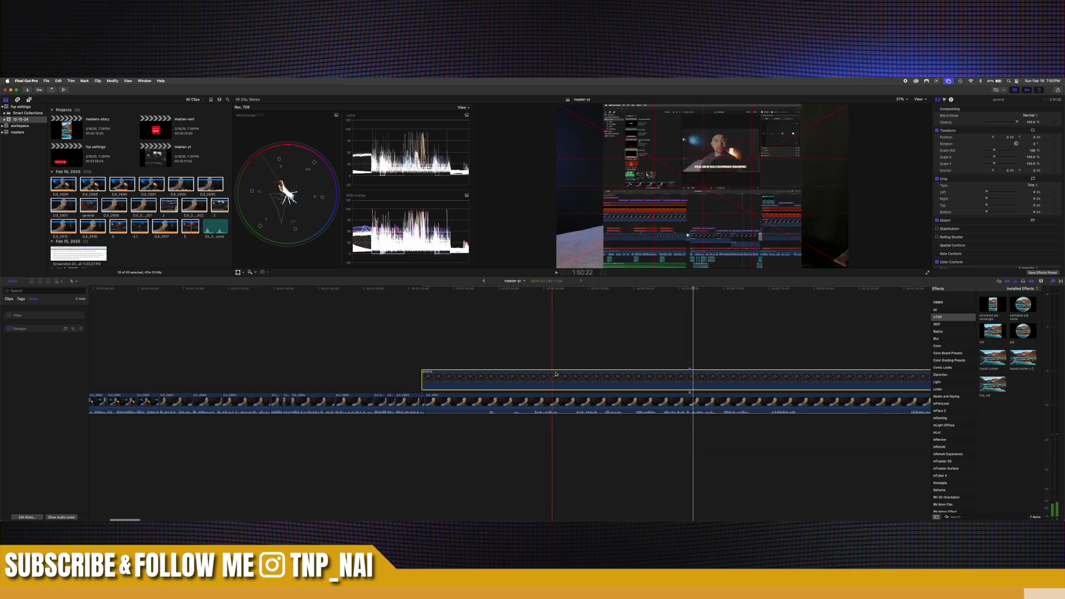
# Play back from the new position and select the general clip's first section
pyautogui.click(575, 368)
pyautogui.press('space')
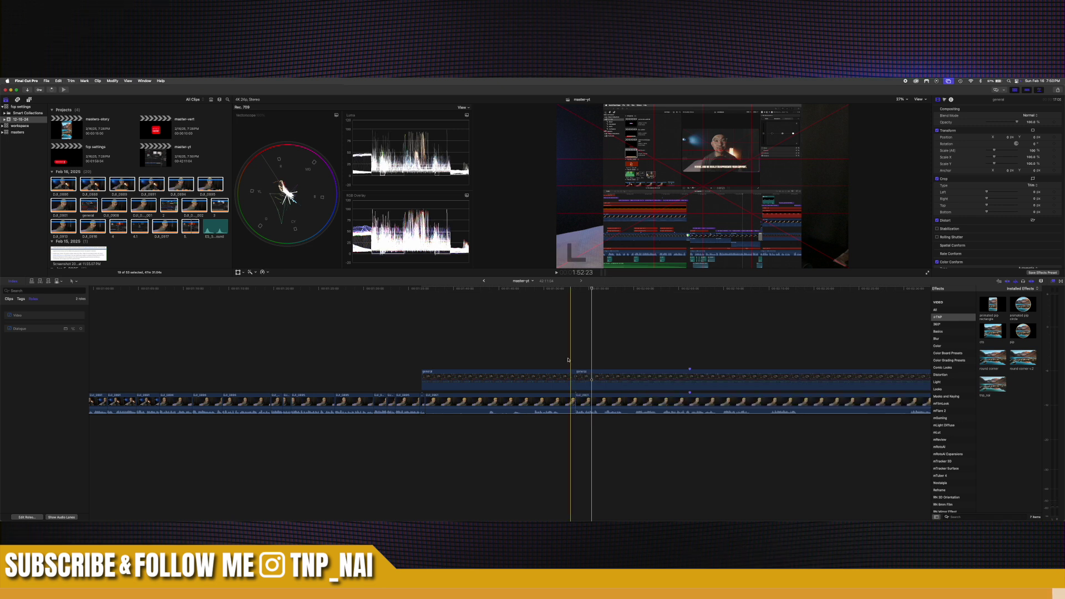
pyautogui.moveTo(567, 360); pyautogui.dragTo(516, 433)
# Delete the general clip's first section so the remainder closes the gap
pyautogui.press('BackSpace')
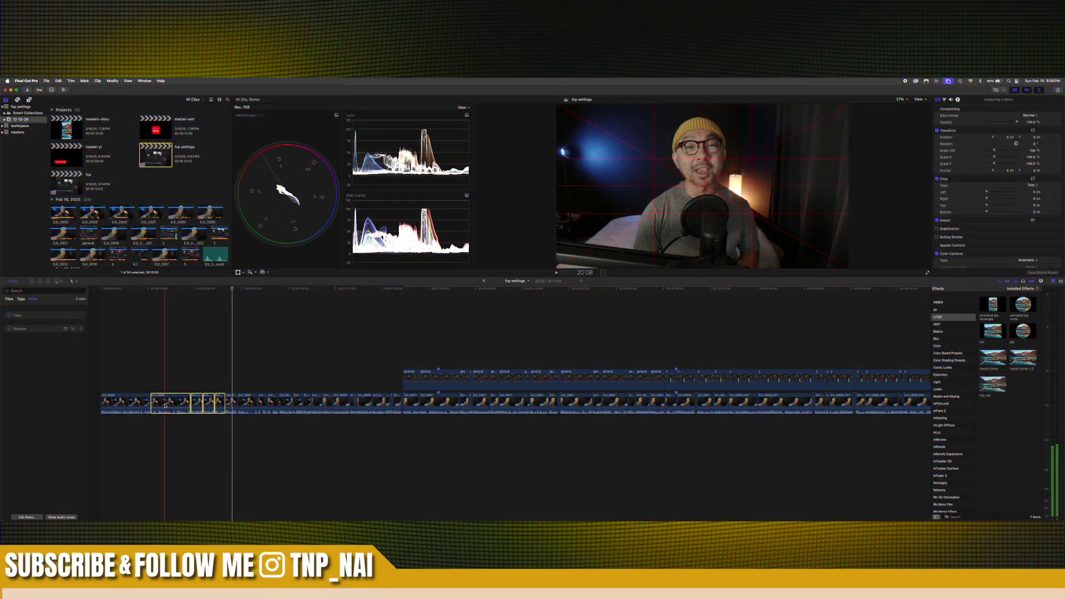
# Move the selected clip group to its new spot in the fcp settings storyline
pyautogui.moveTo(166, 403); pyautogui.dragTo(475, 348)
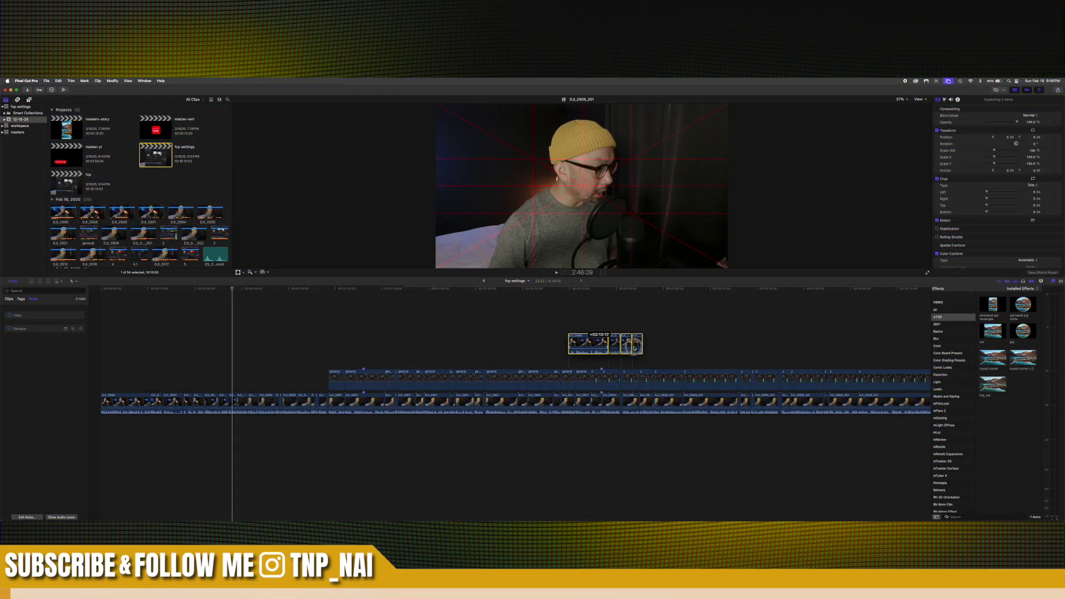
pyautogui.moveTo(792, 354); pyautogui.dragTo(136, 406)
pyautogui.press('super+7')
pyautogui.press('super+minus')
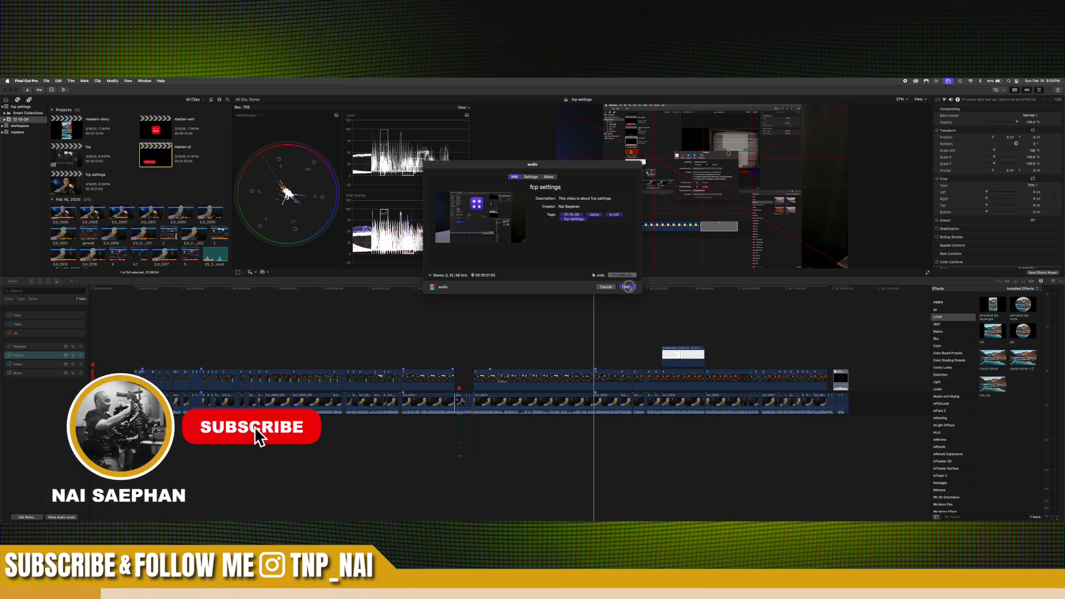
# Save the audio export as 'fcp settings' on the Desktop
pyautogui.click(628, 286)
pyautogui.click(576, 236)
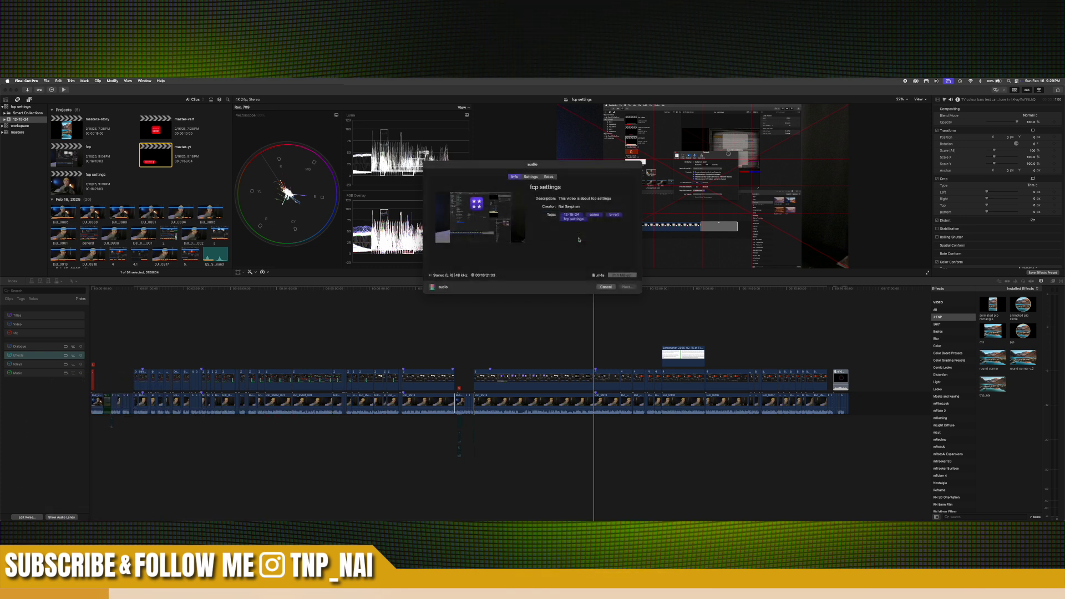
# Play from the subscribe animation and lengthen the red clip at the timeline start
pyautogui.click(456, 349)
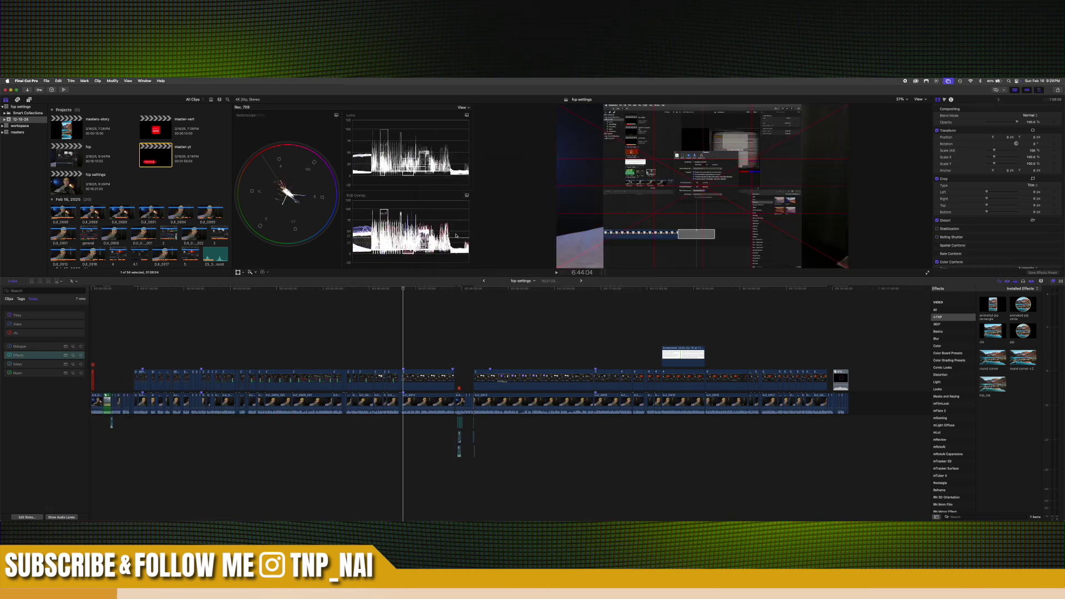
pyautogui.press('space')
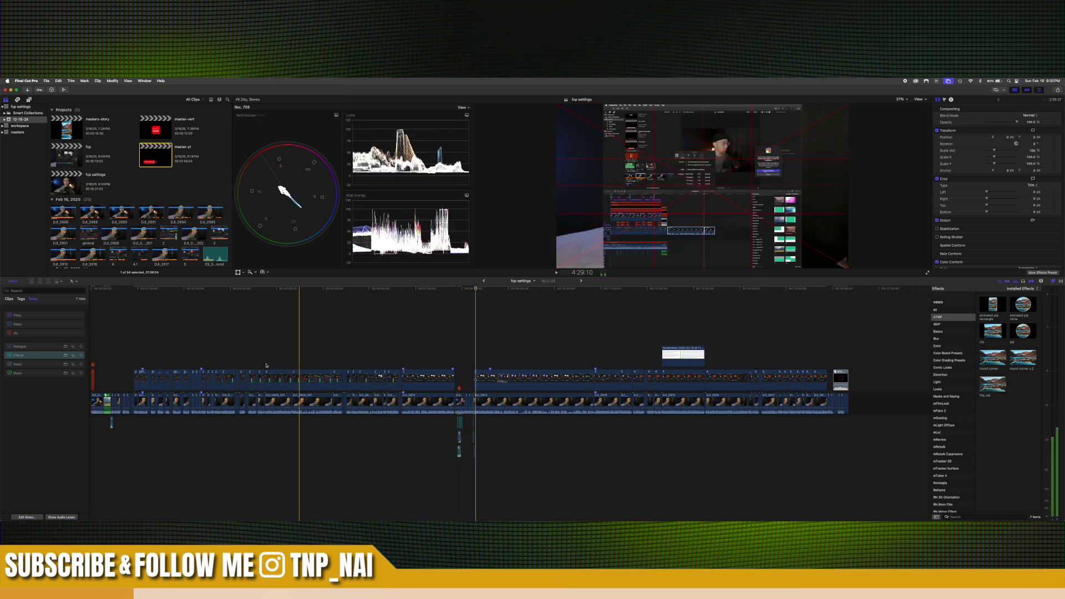
pyautogui.moveTo(94, 366); pyautogui.dragTo(430, 383)
# Apply animated pip rectangle to the storyline clips and slide the inset left
pyautogui.press('super+7')
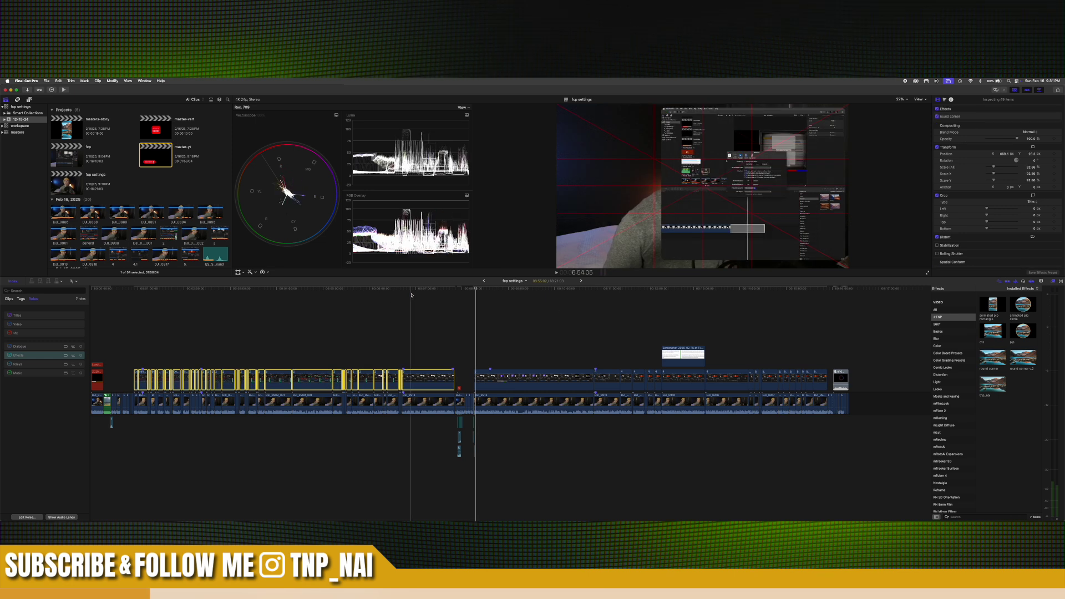
pyautogui.moveTo(125, 405); pyautogui.dragTo(455, 408)
pyautogui.doubleClick(1005, 306)
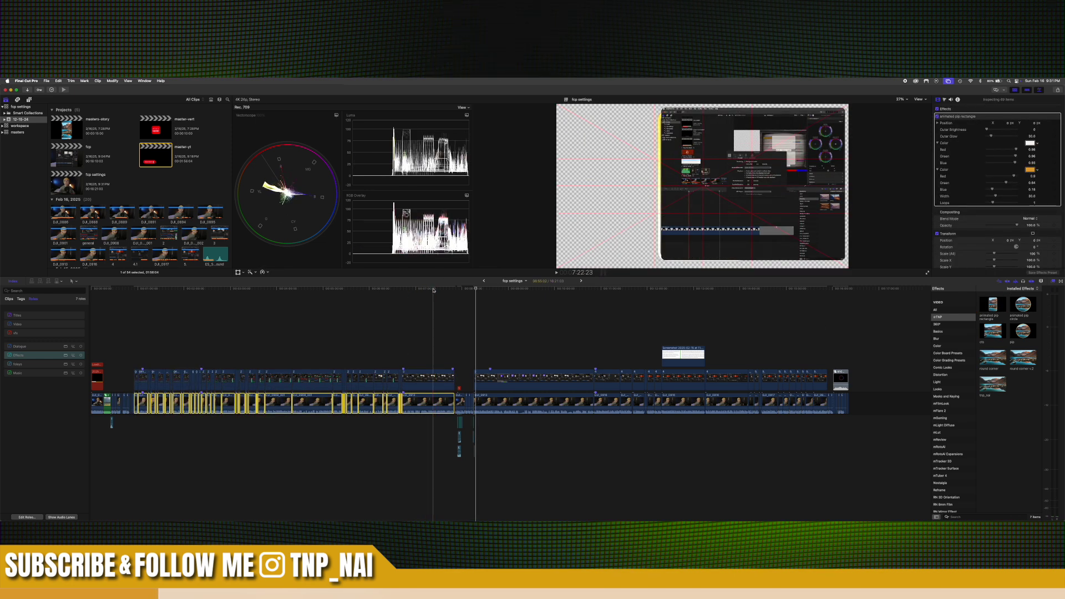
pyautogui.moveTo(755, 141); pyautogui.dragTo(609, 192)
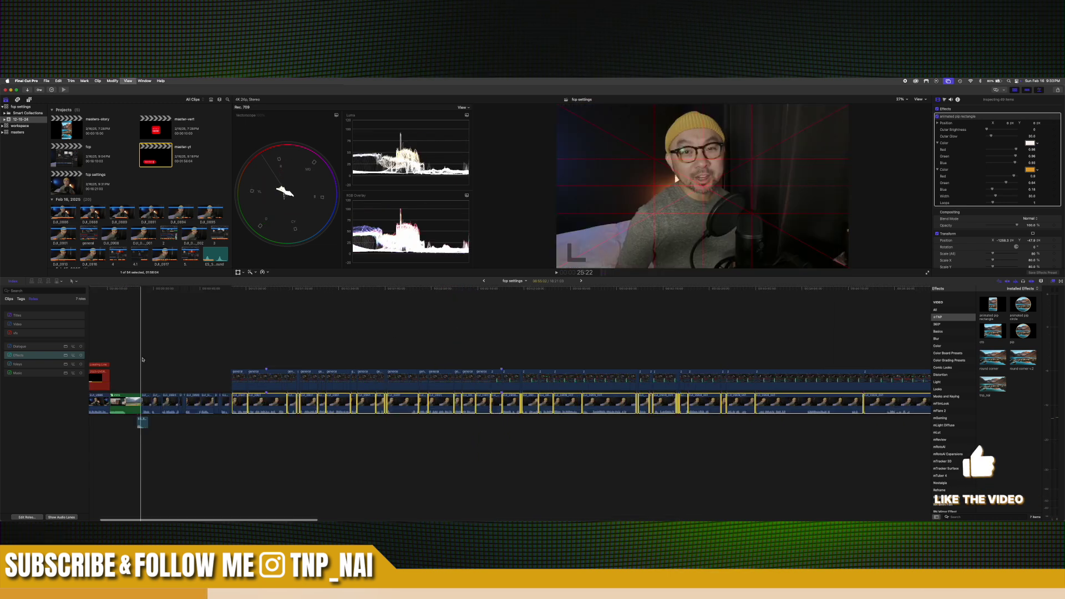
# Apply the round corner effect to the eleven overlay clips in this section
pyautogui.moveTo(147, 355); pyautogui.dragTo(321, 405)
pyautogui.doubleClick(1023, 357)
pyautogui.hscroll(-10, 619, 332)
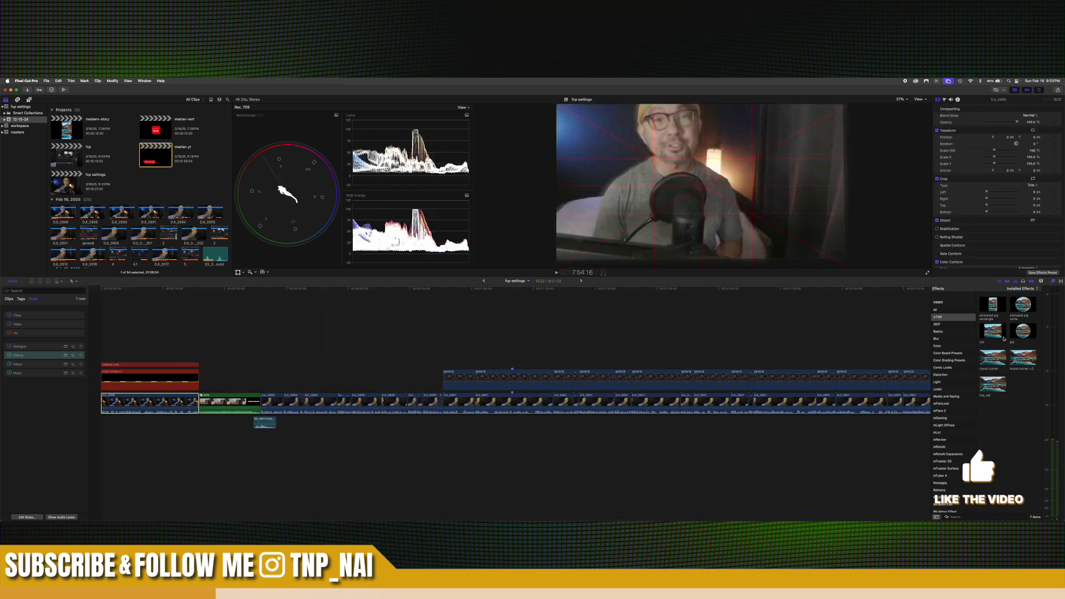
# Slide the six end-screen clips left to Position X -1188 to uncover the face
pyautogui.hotkey('shift', 'z')
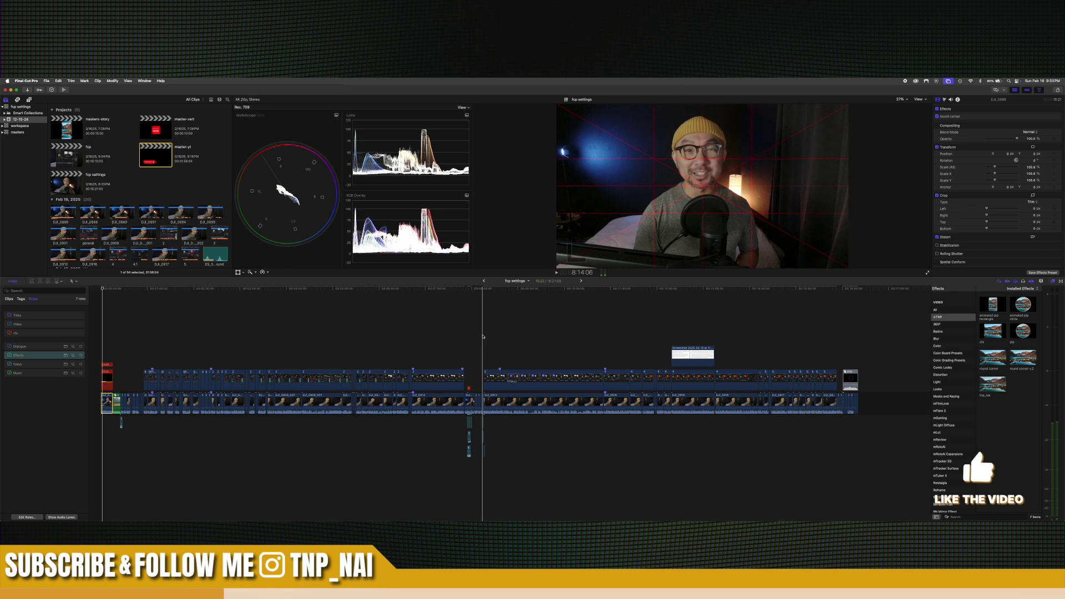
pyautogui.click(834, 428)
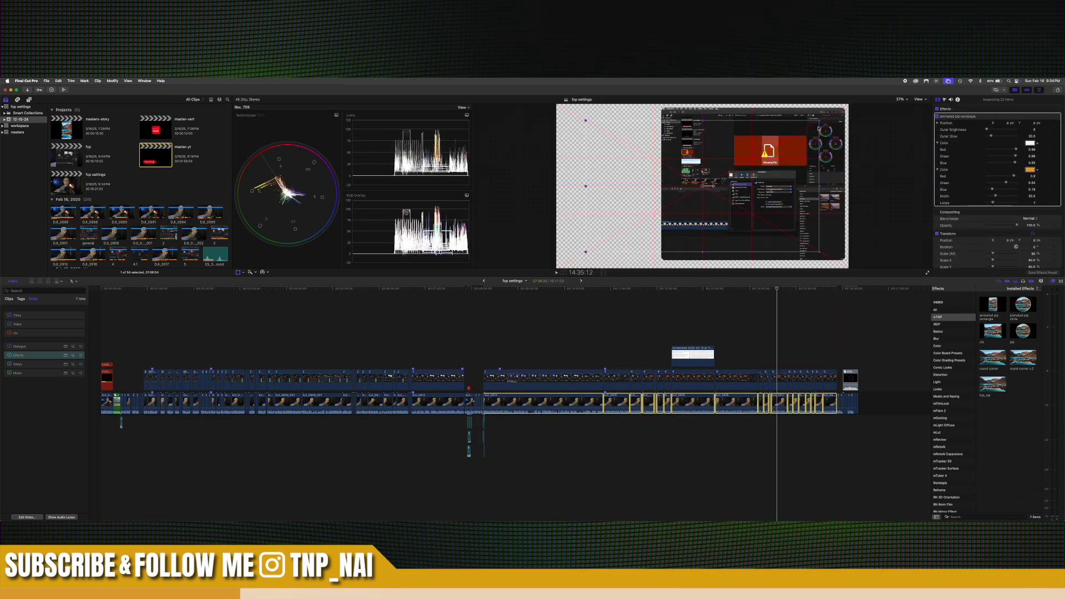
pyautogui.hotkey('shift', 't')
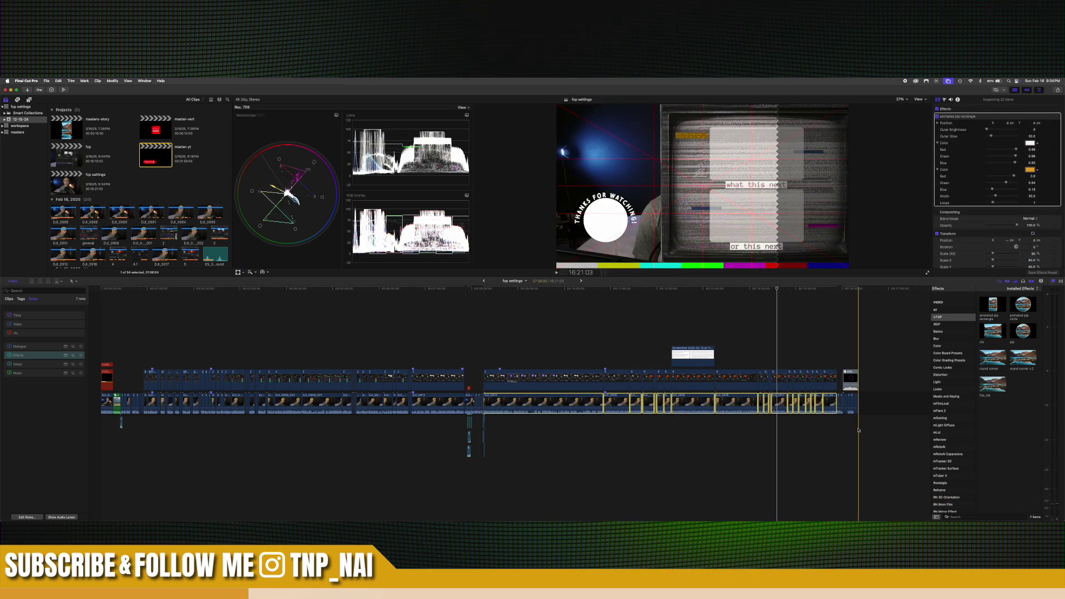
pyautogui.press('super+equal')
pyautogui.click(853, 406)
pyautogui.hotkey('shift', 't')
pyautogui.moveTo(702, 186); pyautogui.dragTo(612, 187)
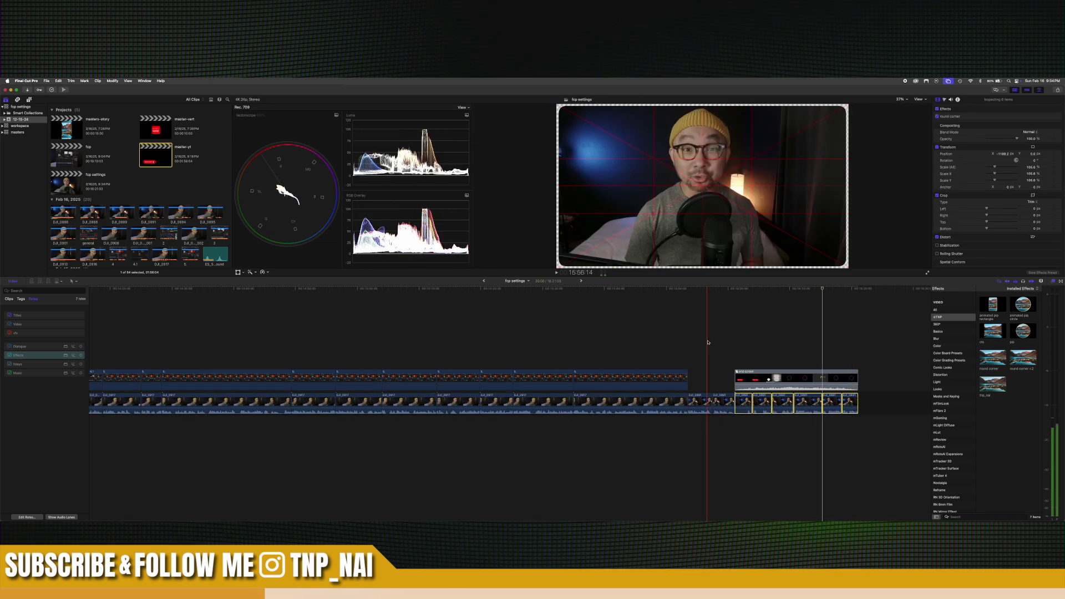
# Play back the end section, fit the whole project in view, and hide Final Cut Pro
pyautogui.press('space')
pyautogui.press('End')
pyautogui.hotkey('shift', 'z')
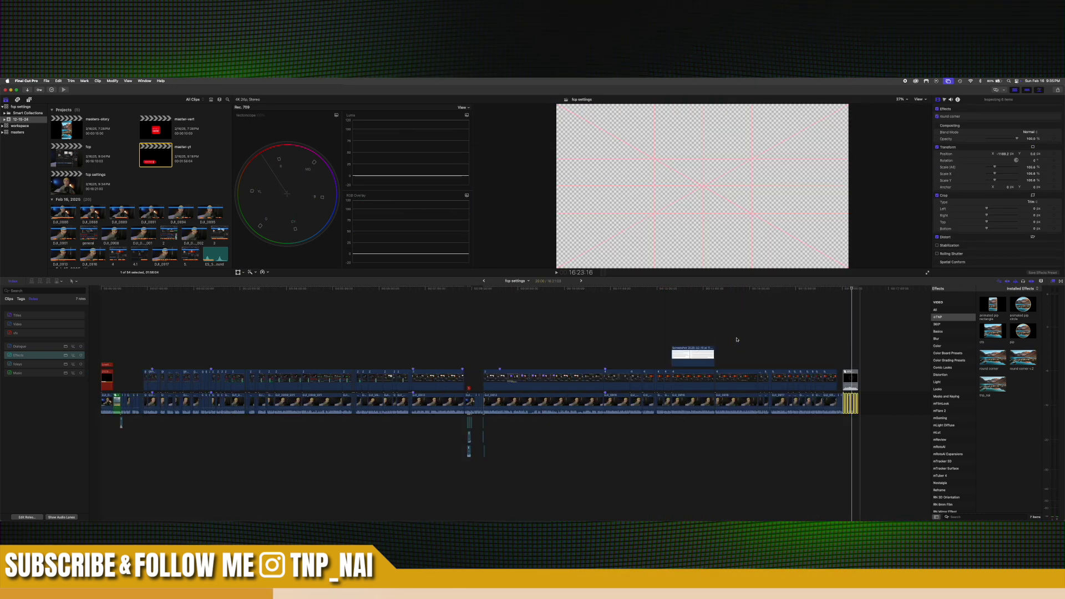
pyautogui.press('super+m')
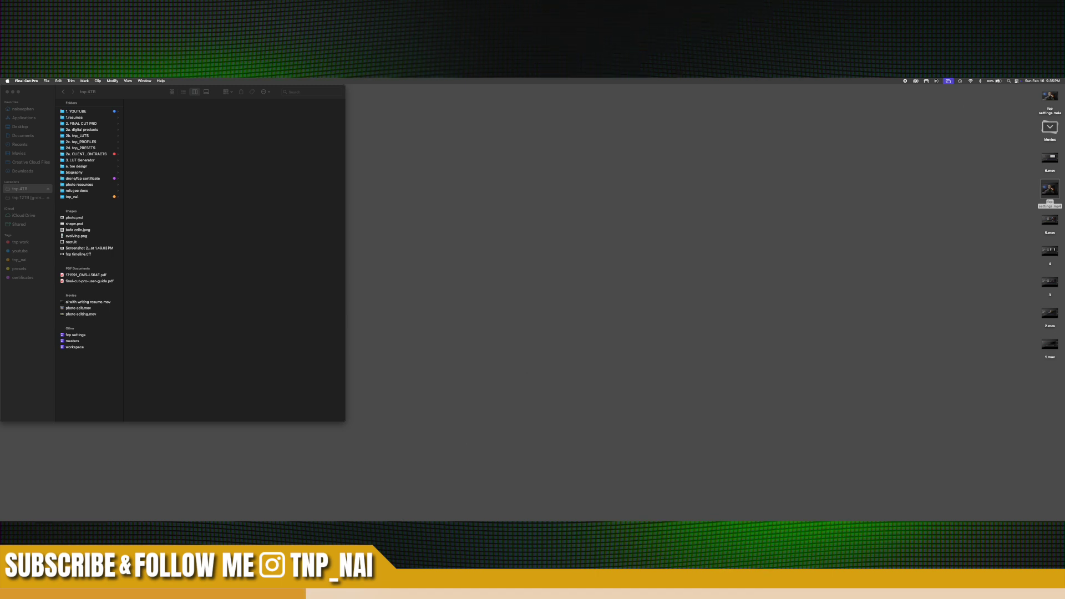
# Open Adobe Podcast's Enhance Speech in Chrome and upload fcp settings.m4a
pyautogui.moveTo(431, 502)
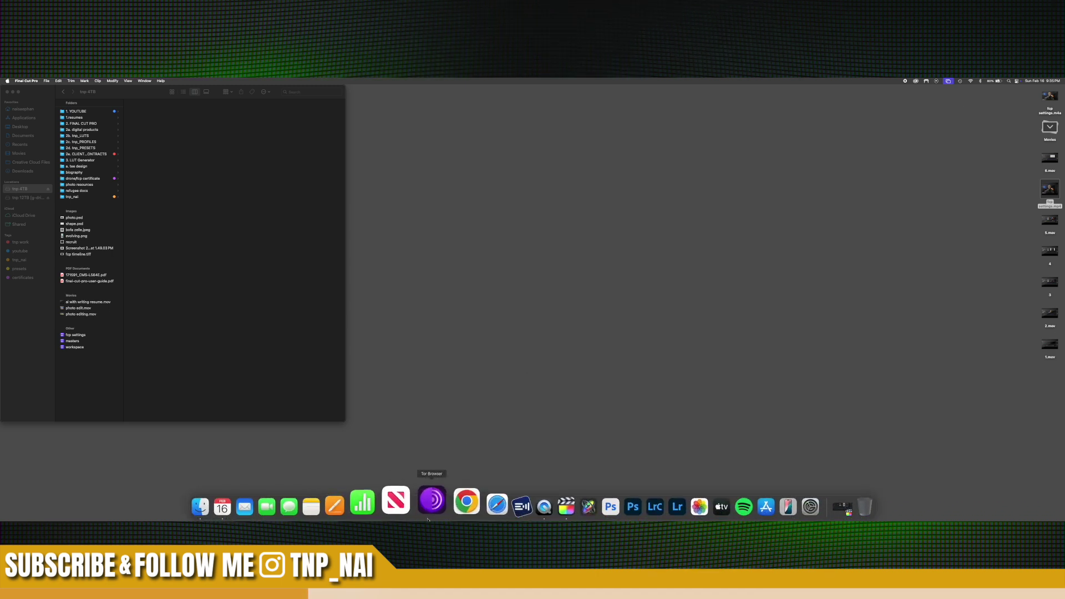
pyautogui.click(455, 505)
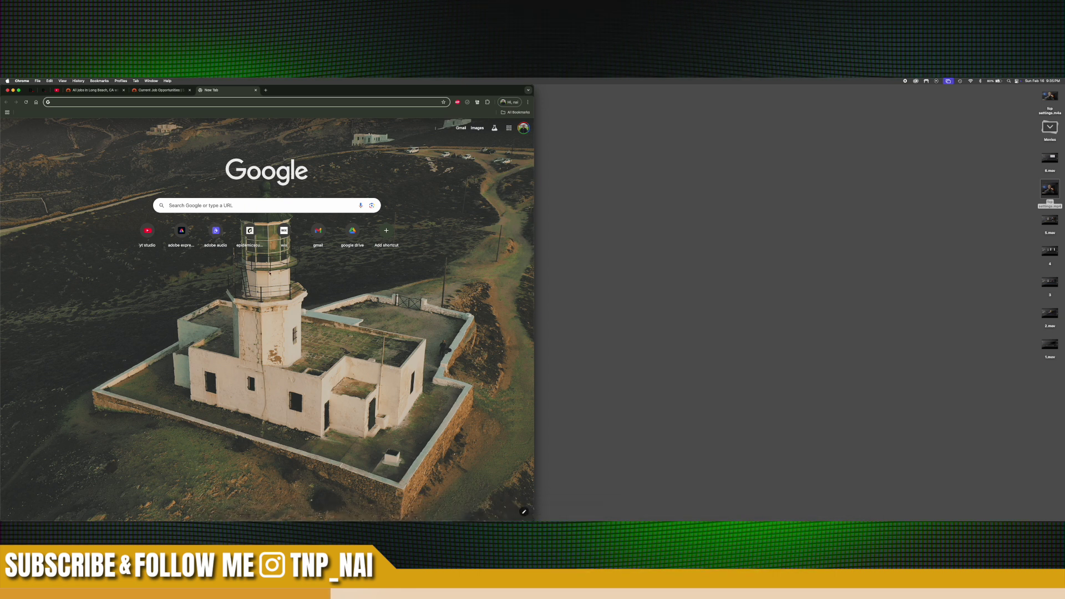
pyautogui.click(216, 230)
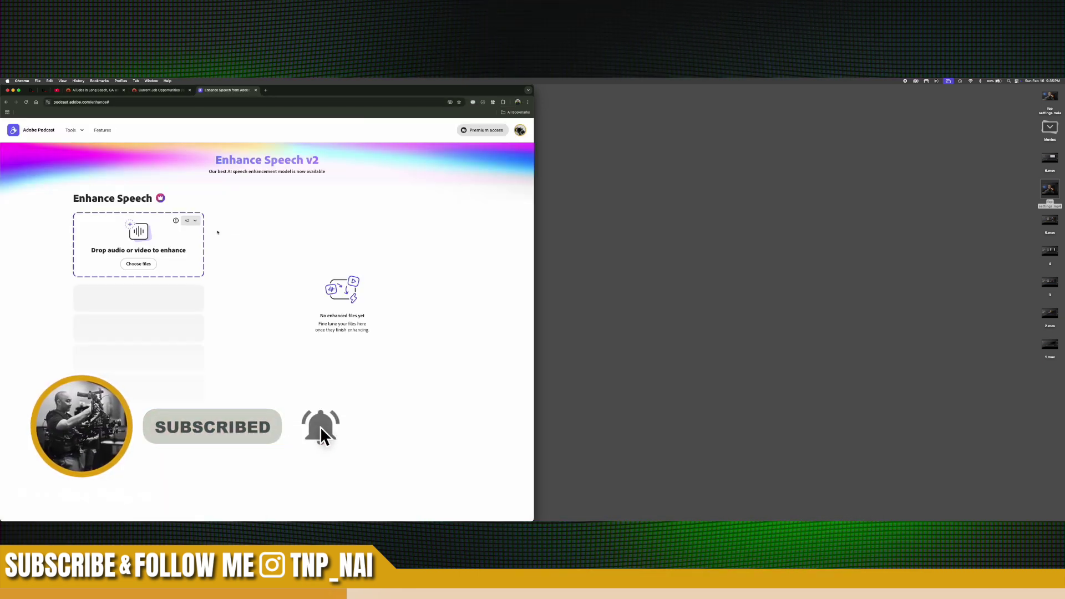
pyautogui.moveTo(1043, 99)
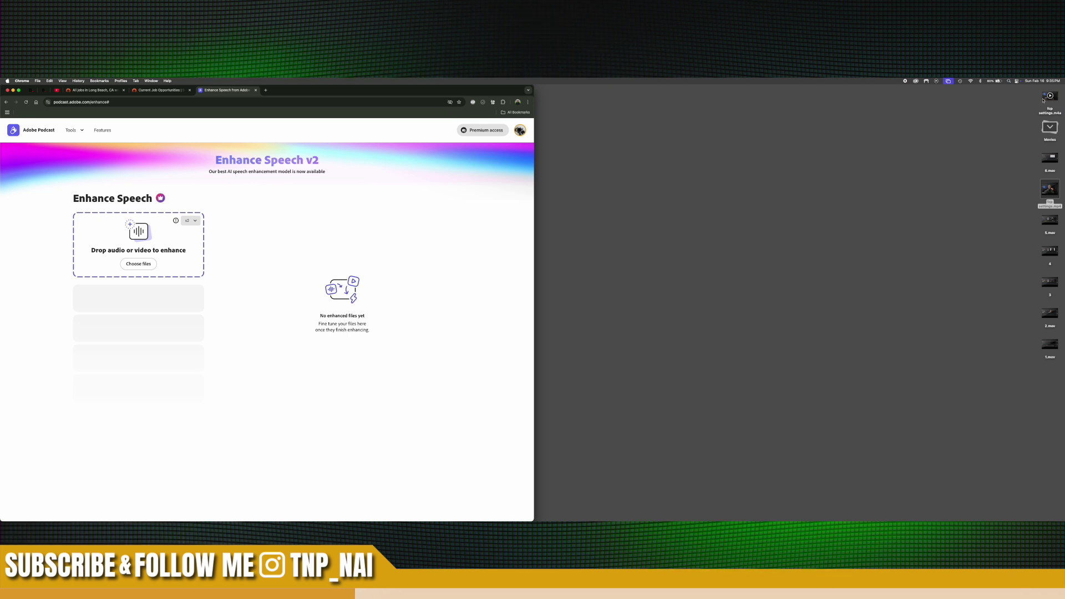
pyautogui.moveTo(441, 146); pyautogui.dragTo(127, 242)
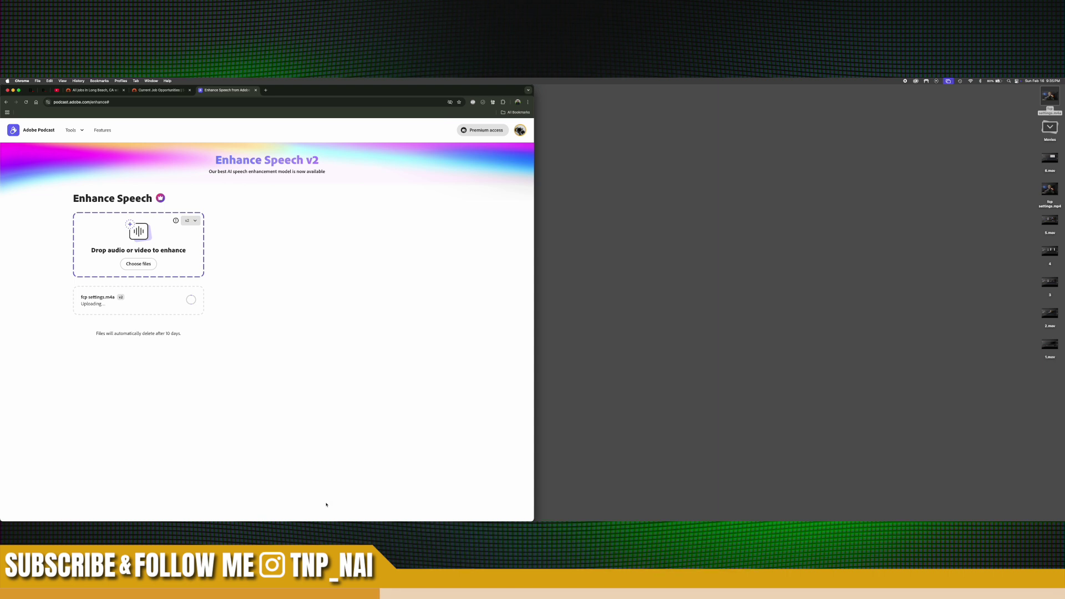
pyautogui.moveTo(388, 502)
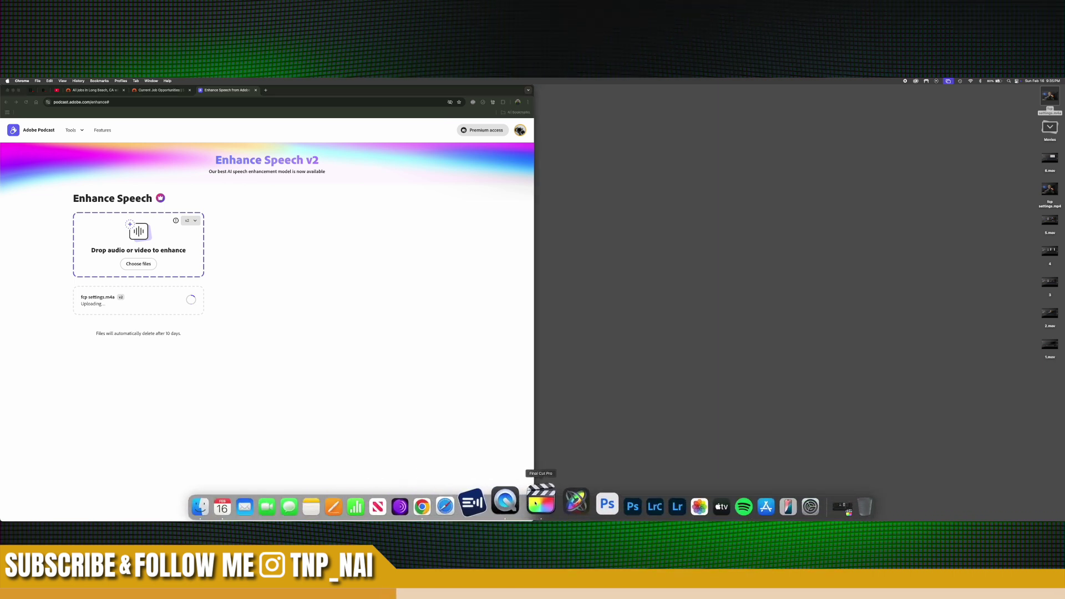
# Glance at the master-yt project, then return to fcp settings and play it back
pyautogui.click(535, 502)
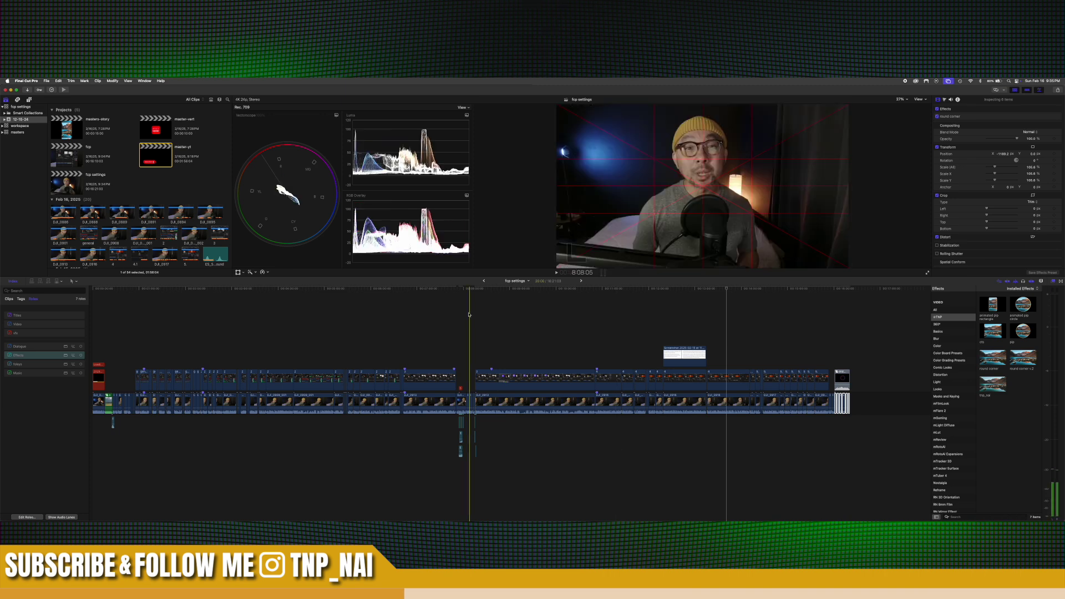
pyautogui.press('super+bracketleft')
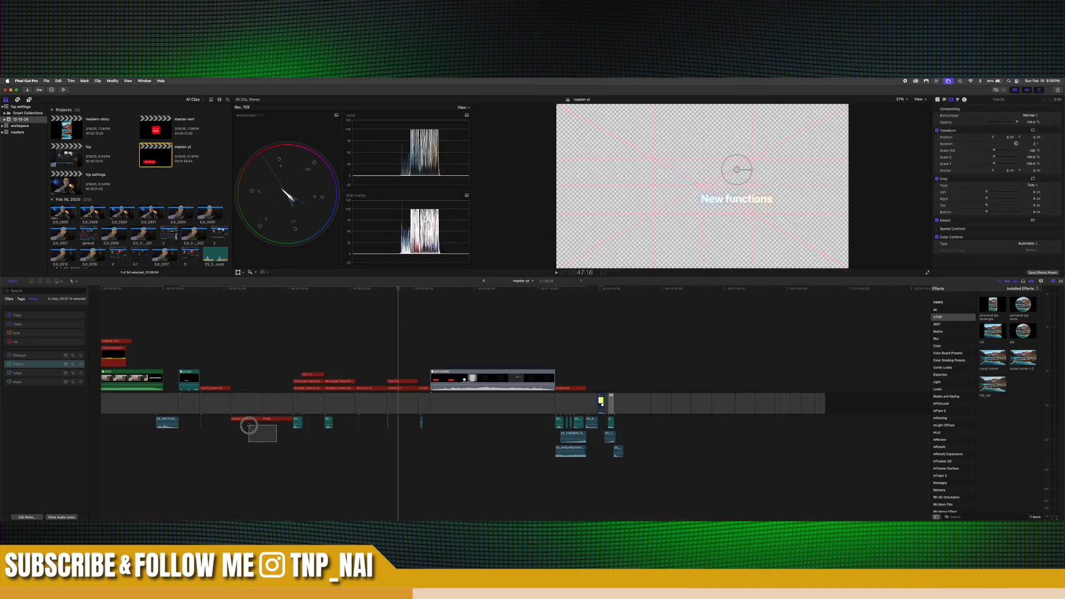
pyautogui.press('super+bracketright')
pyautogui.press('space')
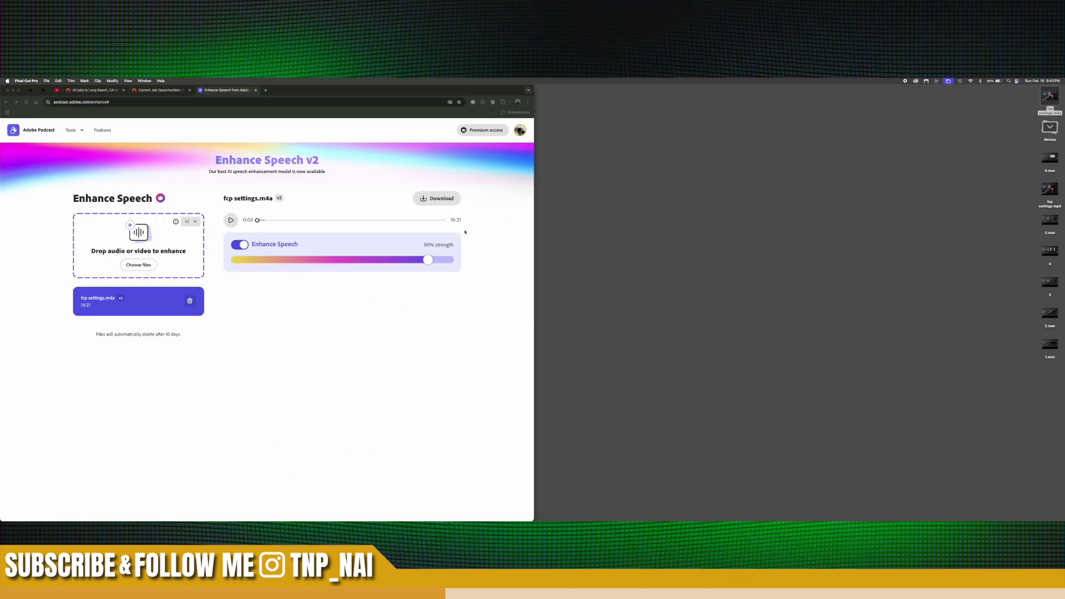
# Download the enhanced fcp settings.m4a audio from Adobe Podcast
pyautogui.click(432, 201)
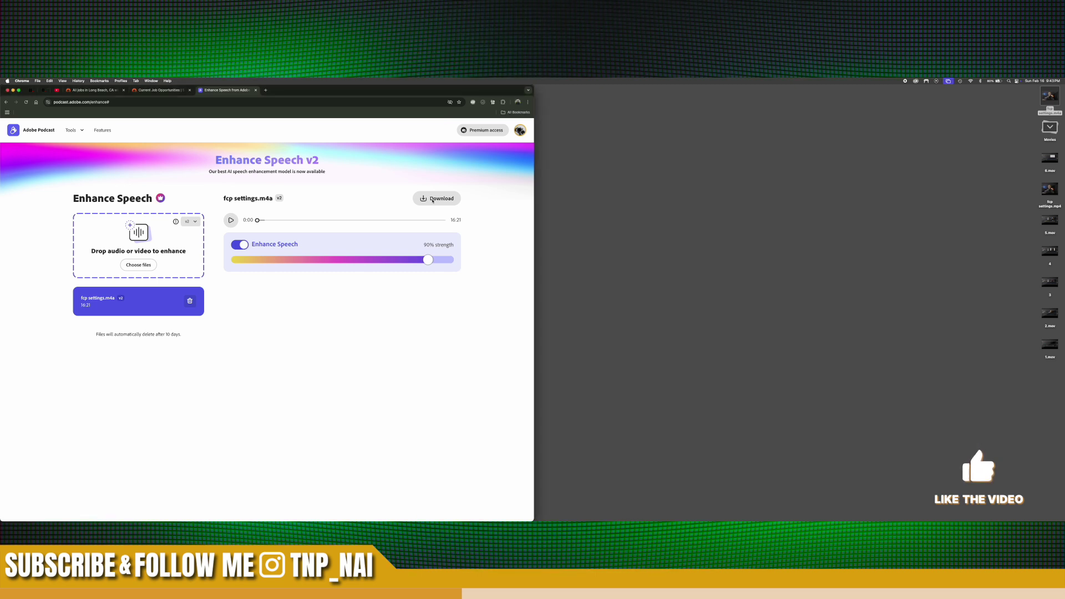
pyautogui.click(432, 201)
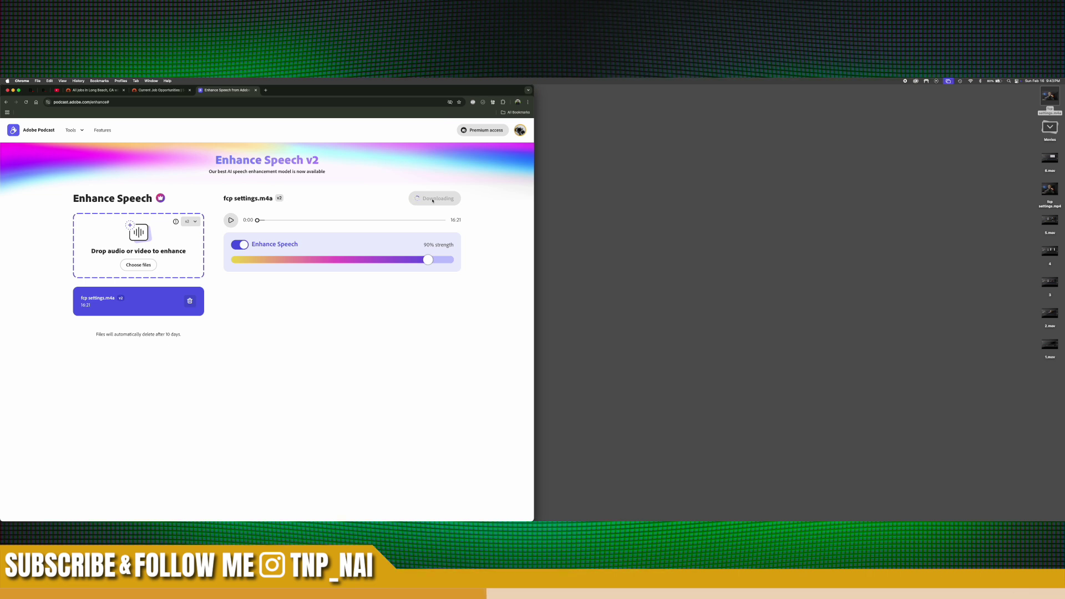
# In a new tab, show the full list of Epidemic Sound's featured playlists and themes
pyautogui.click(265, 90)
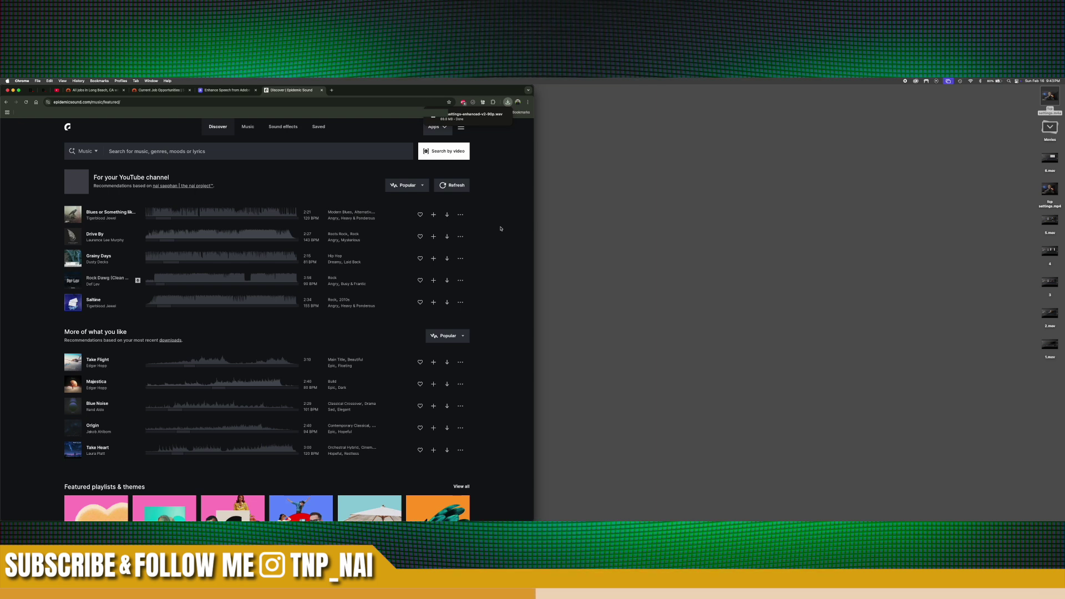
pyautogui.scroll(-3, 500, 228)
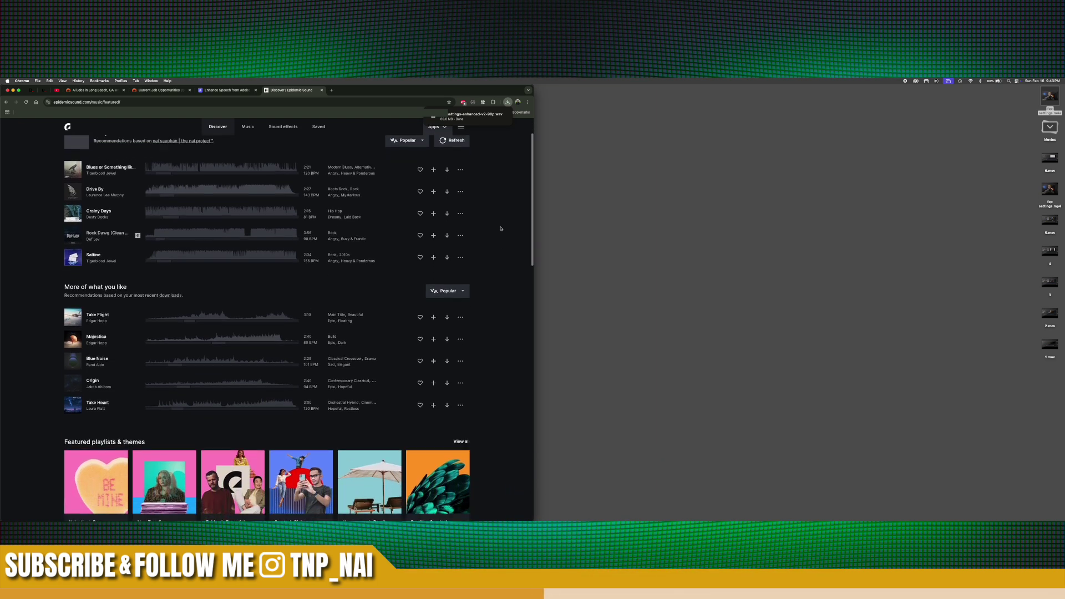
pyautogui.scroll(-4, 501, 228)
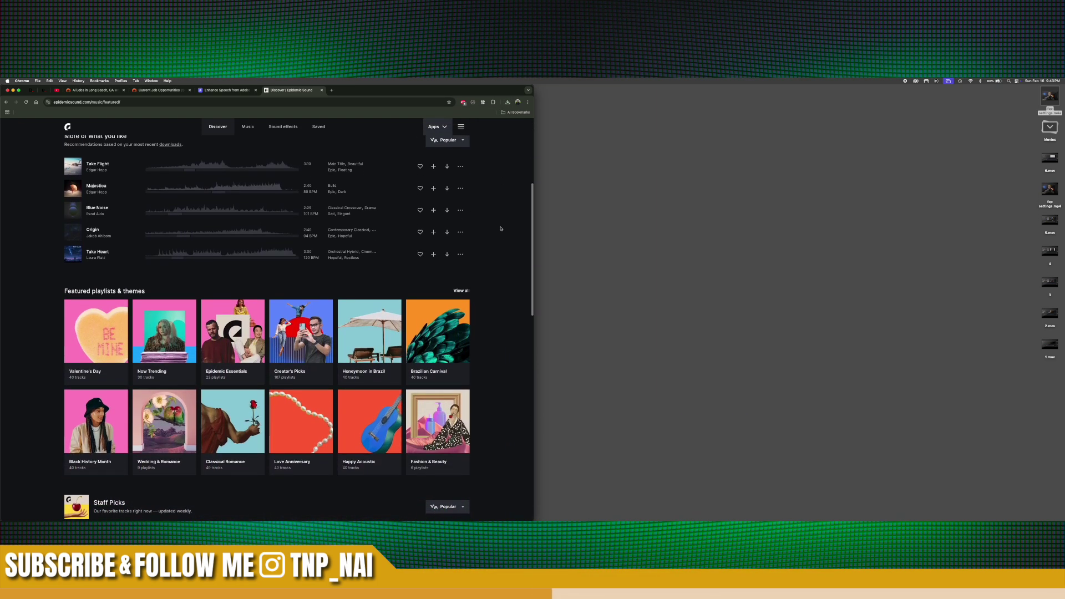
pyautogui.scroll(-3, 501, 229)
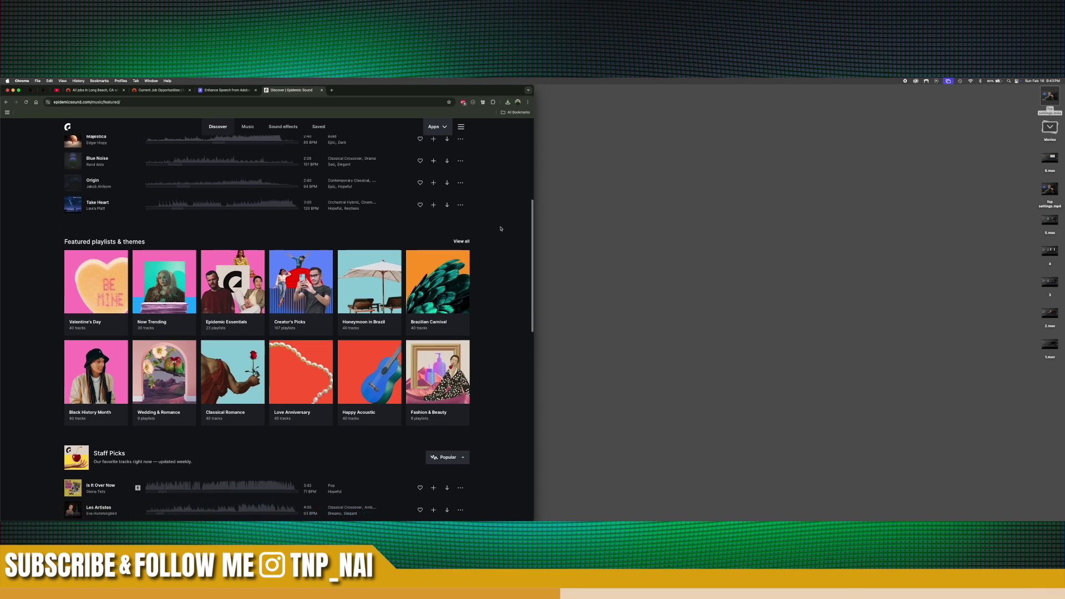
pyautogui.click(461, 222)
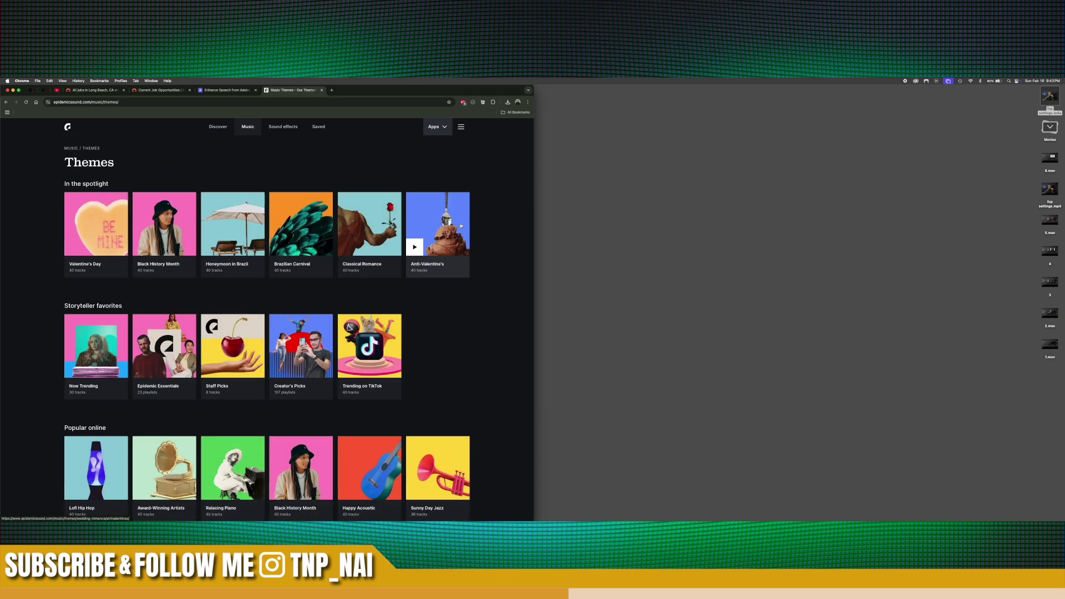
pyautogui.scroll(-6, 461, 225)
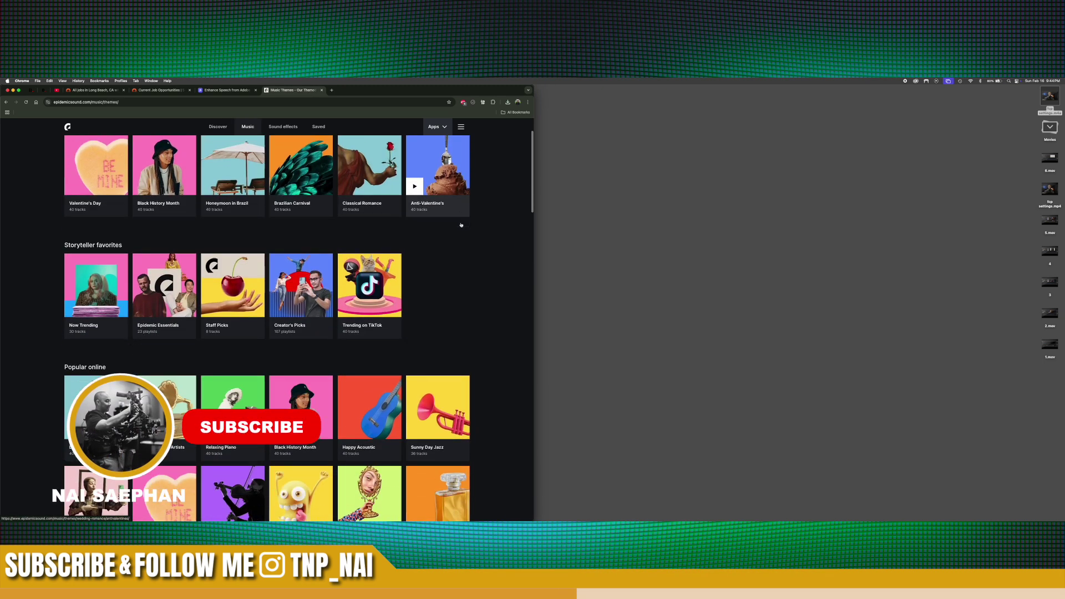
# Open the Cinematic Score playlist and preview Whispers in the Wind at lower volume
pyautogui.click(253, 412)
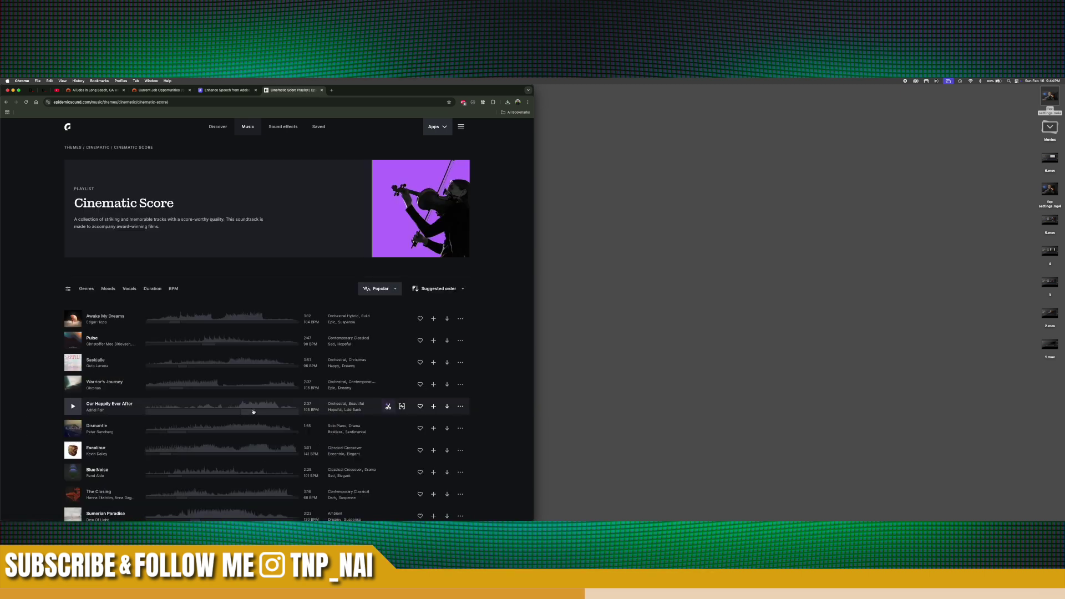
pyautogui.scroll(-8, 254, 411)
pyautogui.click(73, 404)
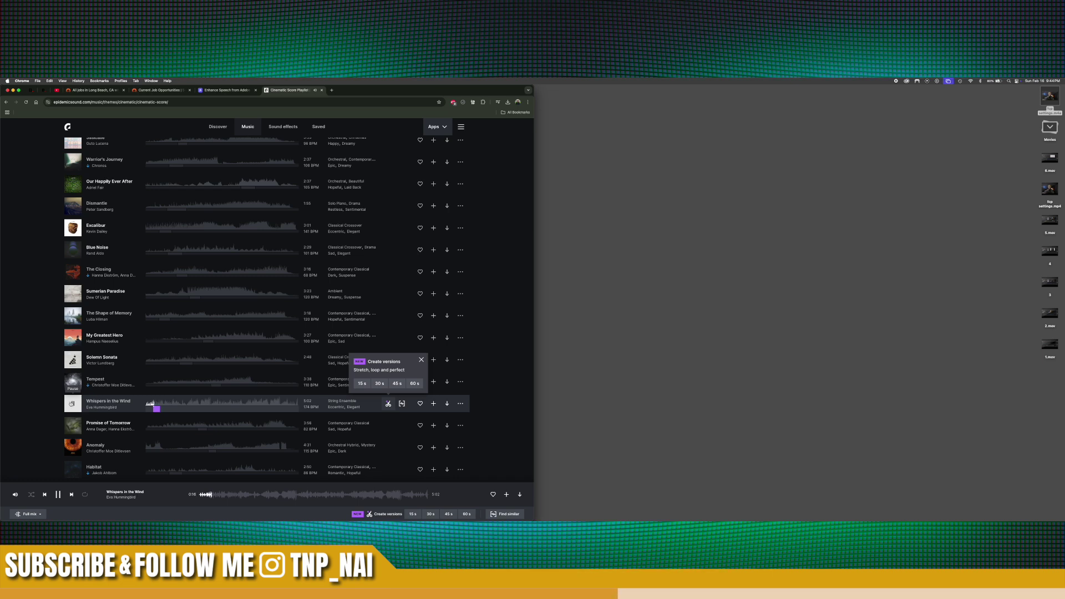
pyautogui.press('XF86AudioLowerVolume')
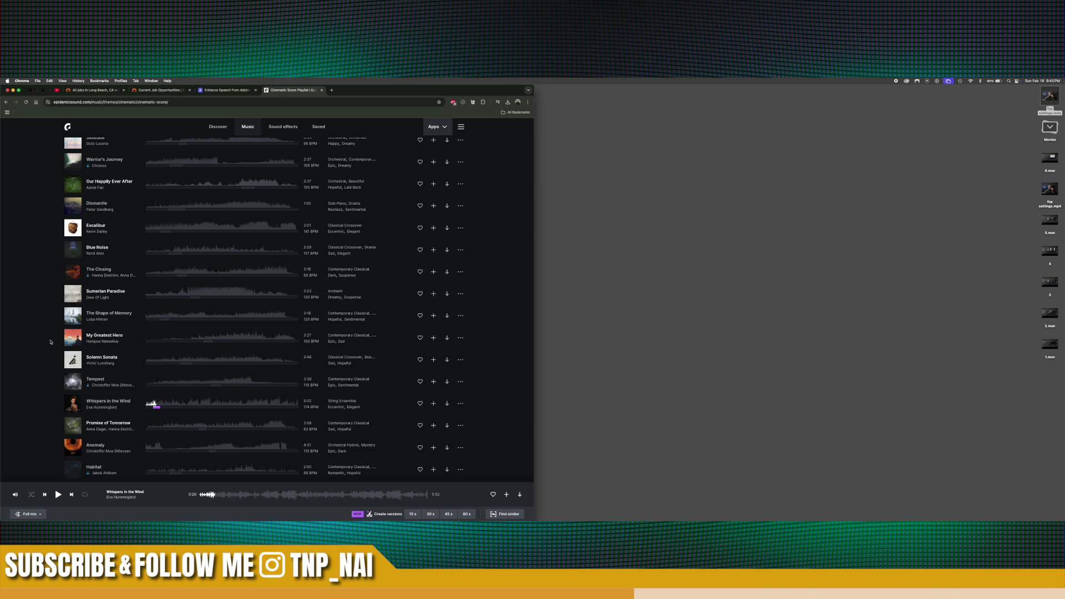
# Preview Our Last Stand from the Hollywood Epic playlist and download it
pyautogui.scroll(-4, 53, 342)
pyautogui.scroll(-6, 73, 343)
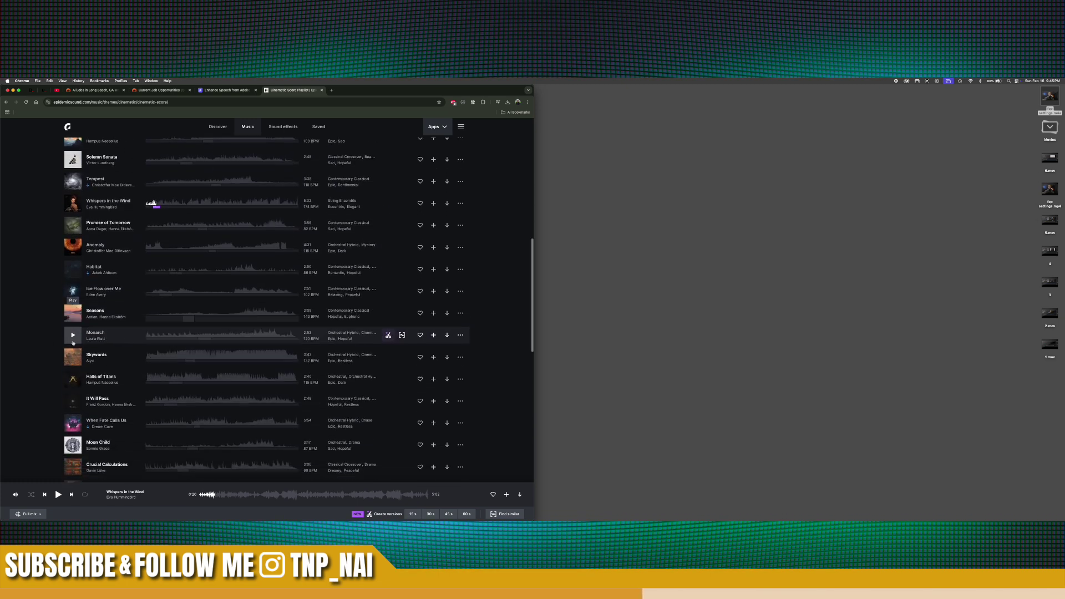
pyautogui.scroll(-5, 72, 343)
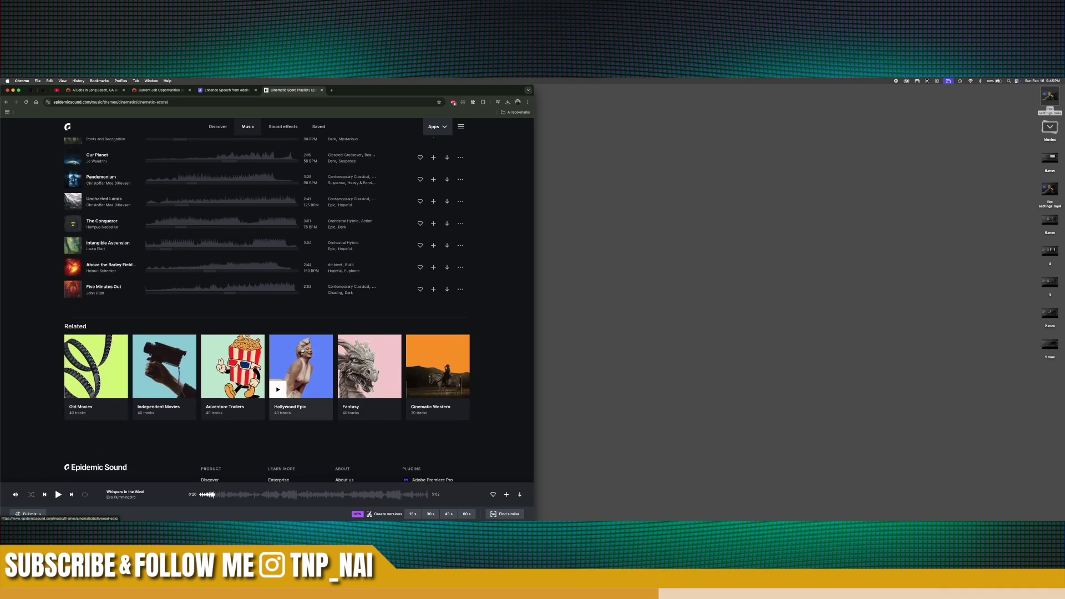
pyautogui.click(302, 351)
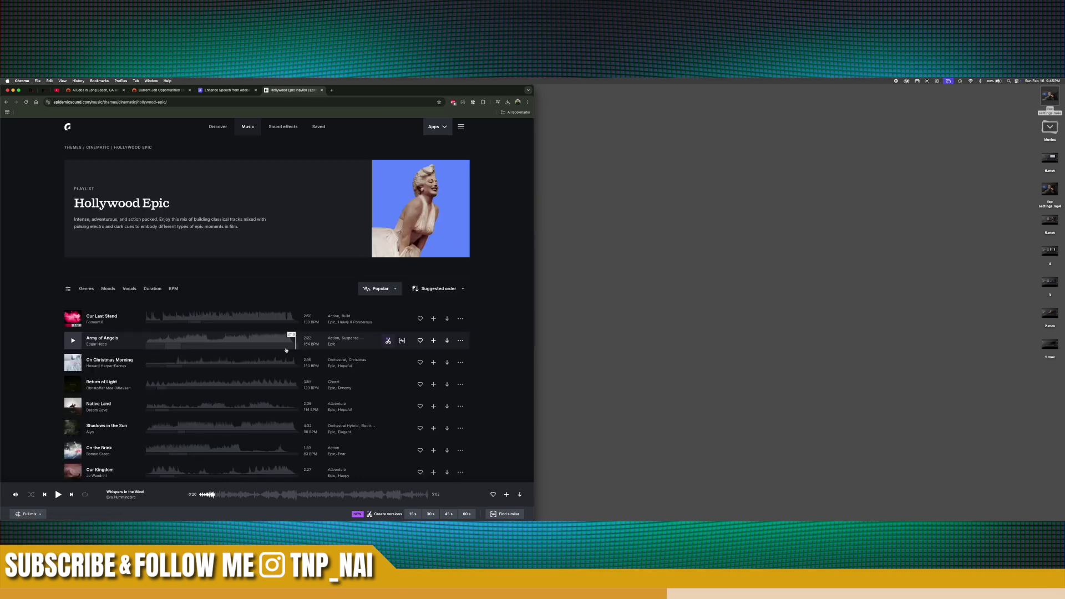
pyautogui.click(71, 324)
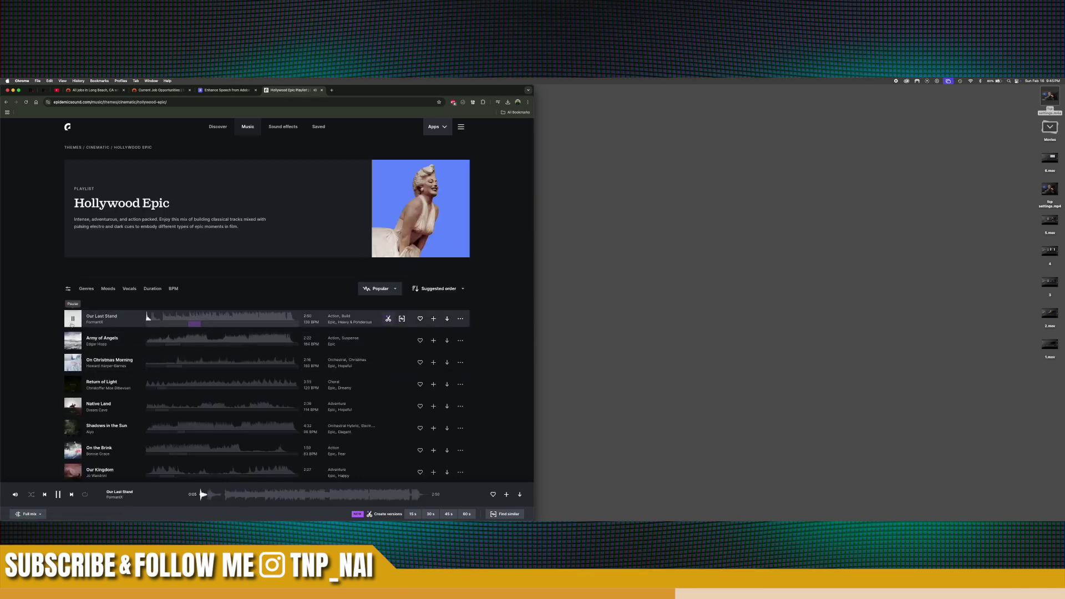
pyautogui.scroll(-1, 72, 324)
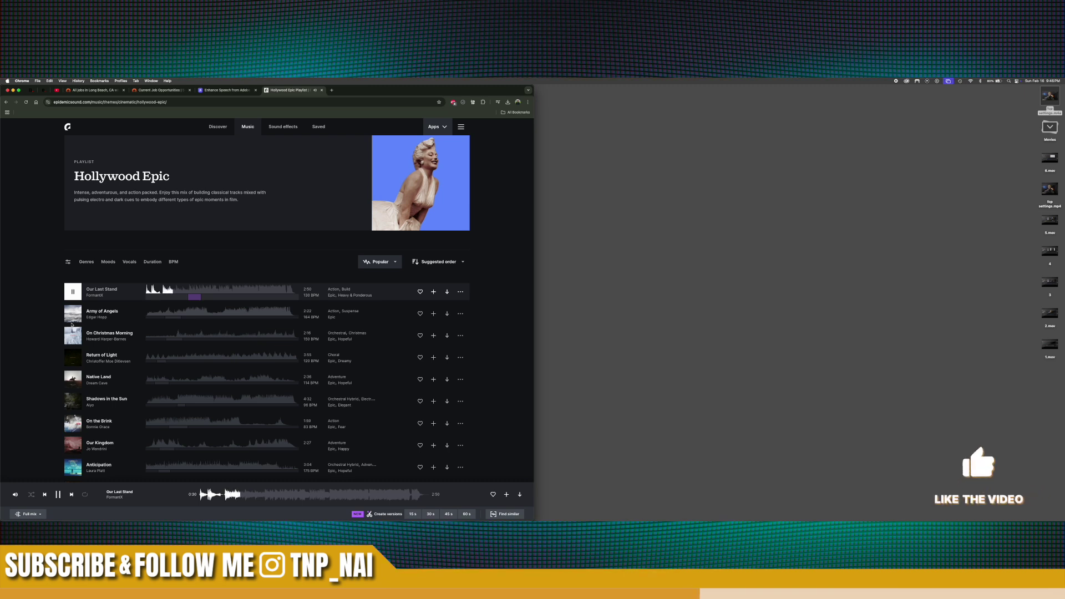
pyautogui.click(446, 292)
pyautogui.click(346, 399)
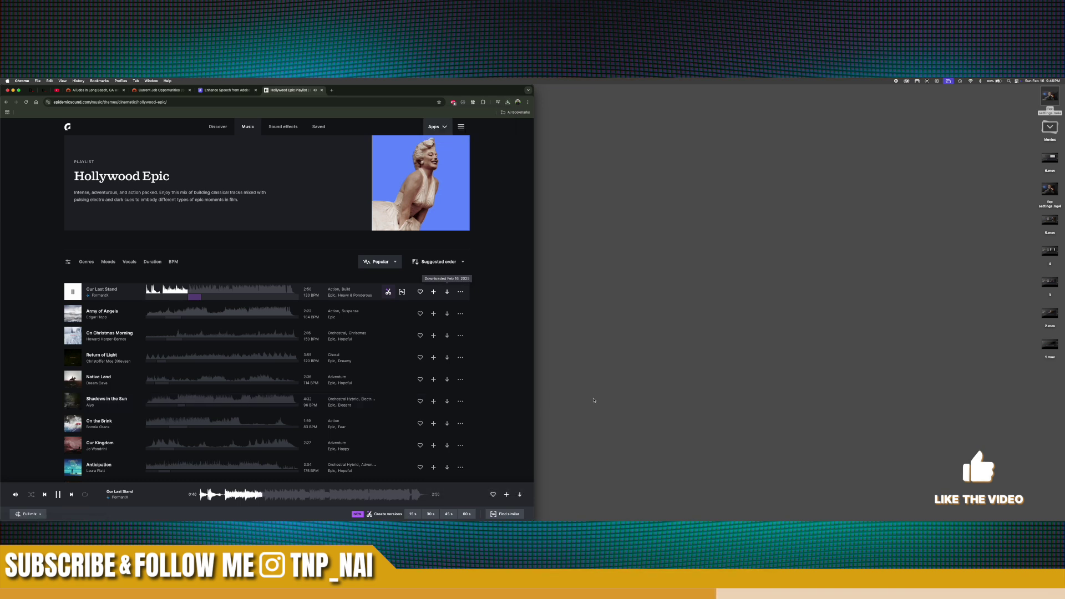
pyautogui.click(756, 497)
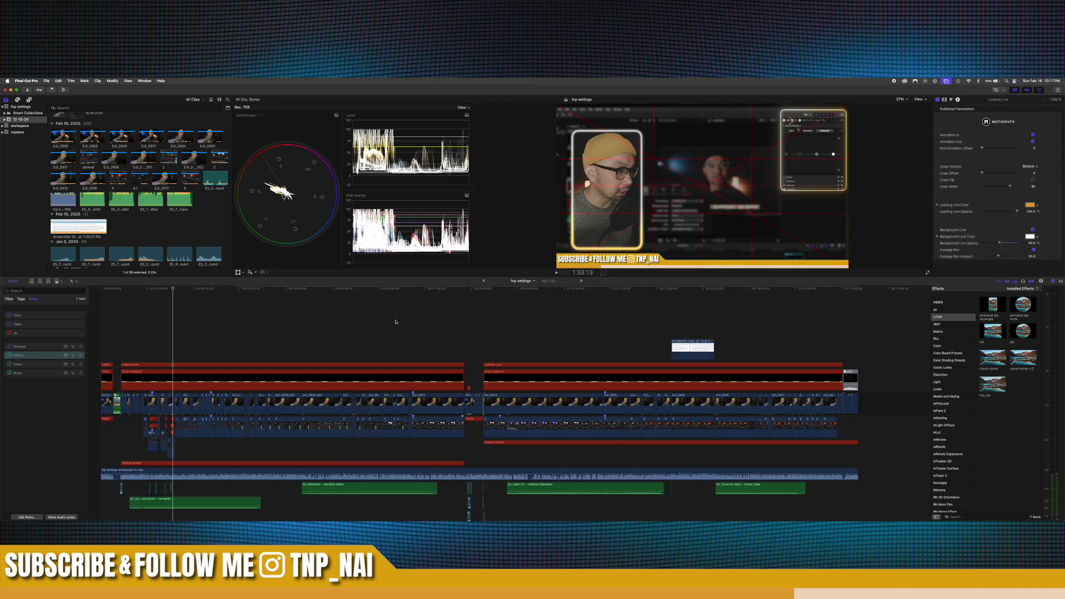
# Place the enhanced voice track and Epidemic Sound music clips beneath the fcp settings video
pyautogui.scroll(-2, 395, 321)
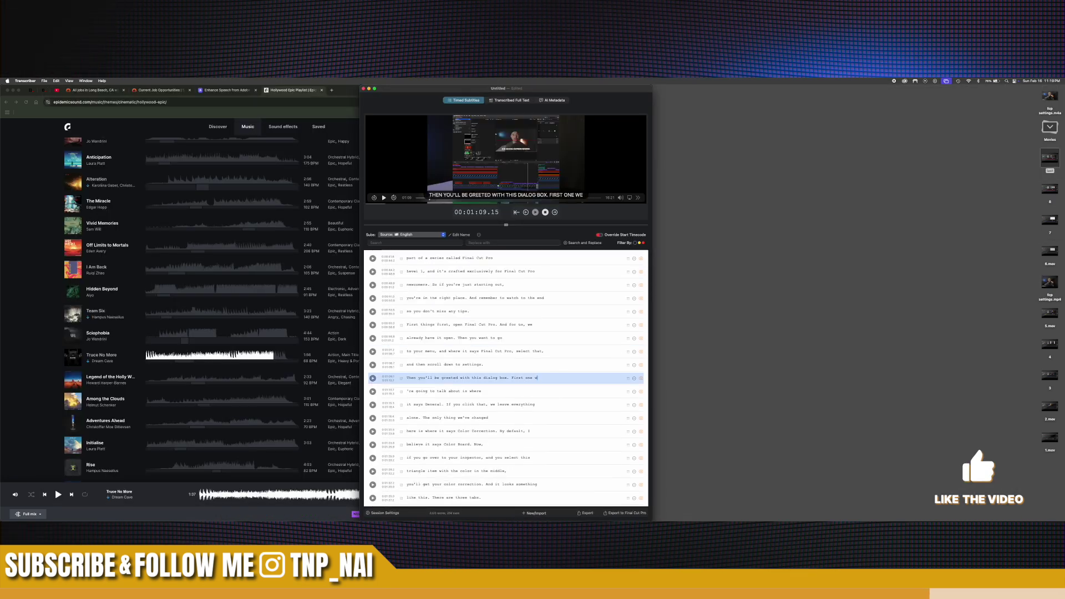
# Review Transcriber's timed subtitles and export them to Final Cut Pro as captions
pyautogui.scroll(-15, 536, 396)
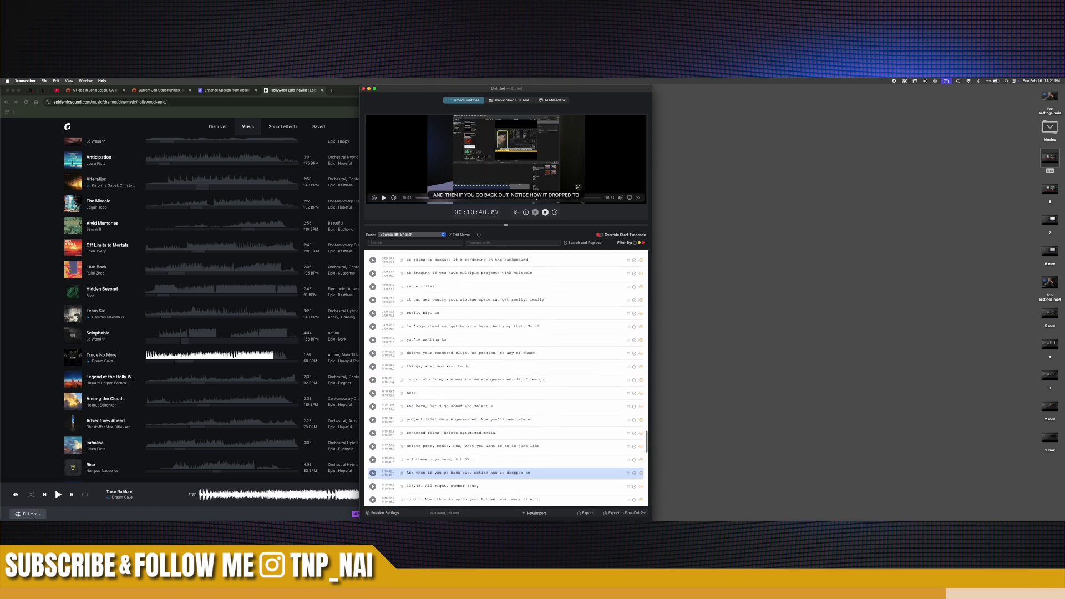
pyautogui.click(616, 512)
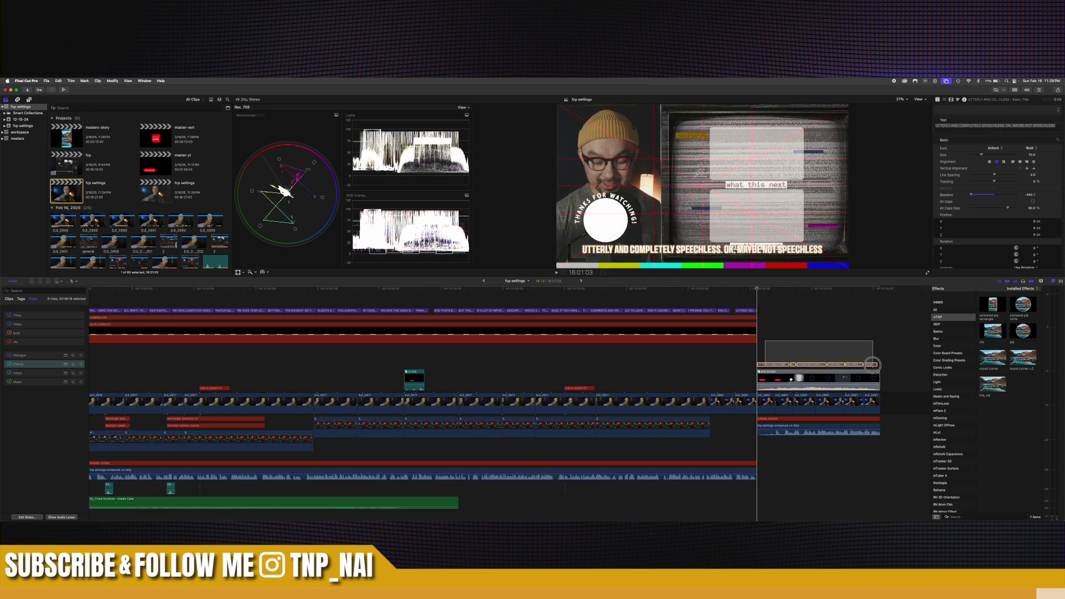
# Select the six title clips at the end screen together
pyautogui.moveTo(872, 364); pyautogui.dragTo(875, 366)
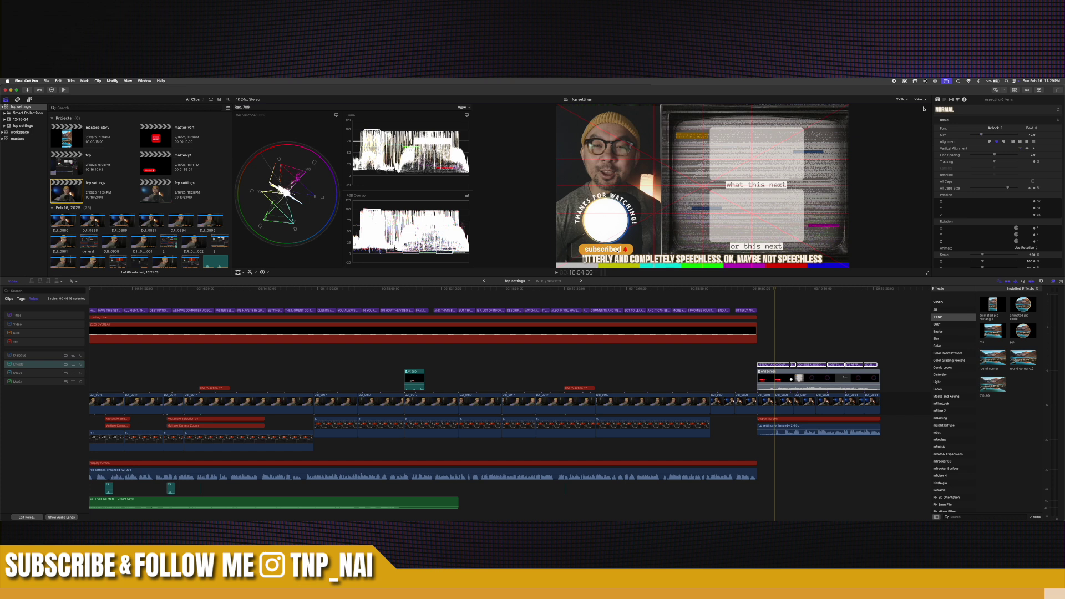